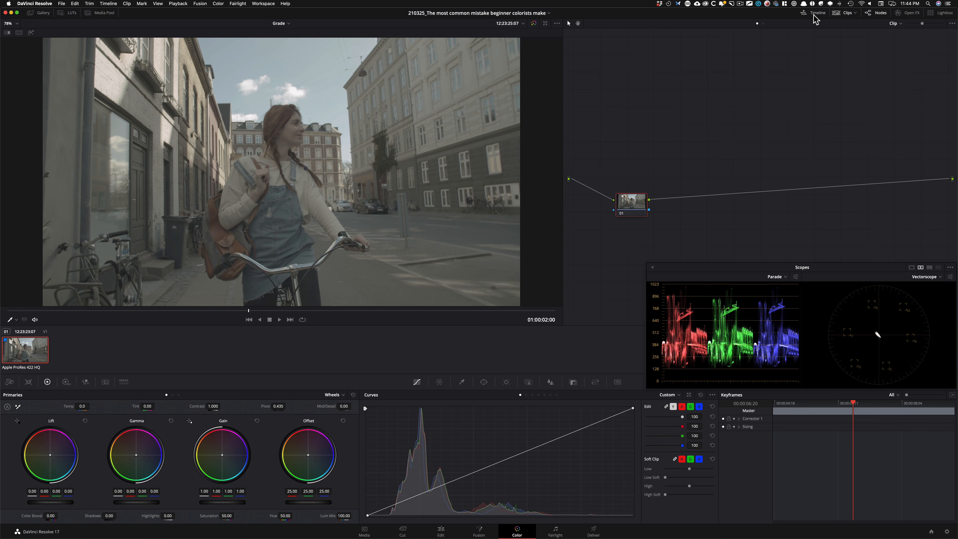
- Hide the clip thumbnails and set the first node's Lift to -0.04 and Gain to 1.07
{"action": "left_click", "coordinate": [838, 13]}
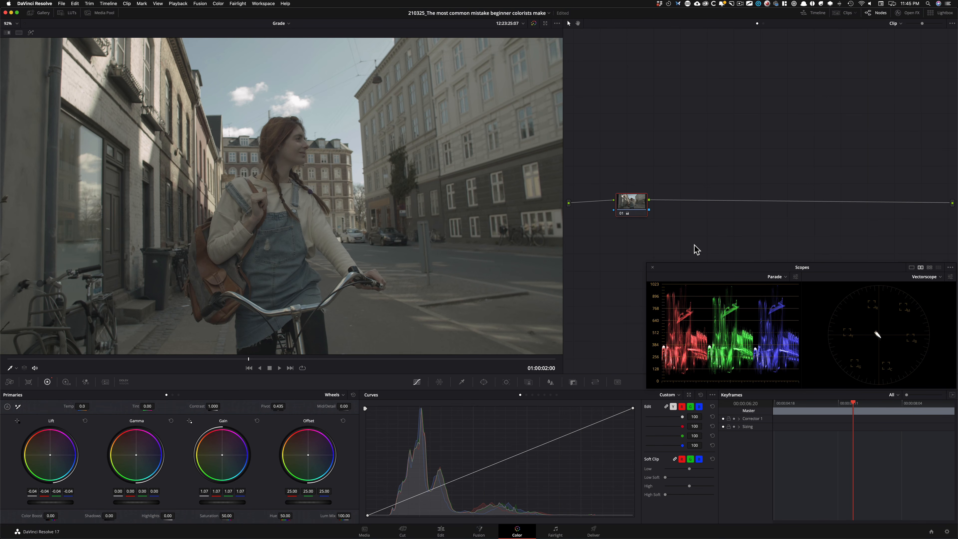
- Add a second serial node, key the sky with the HSL Qualifier, and raise its saturation to 100
{"action": "key", "text": "alt+s"}
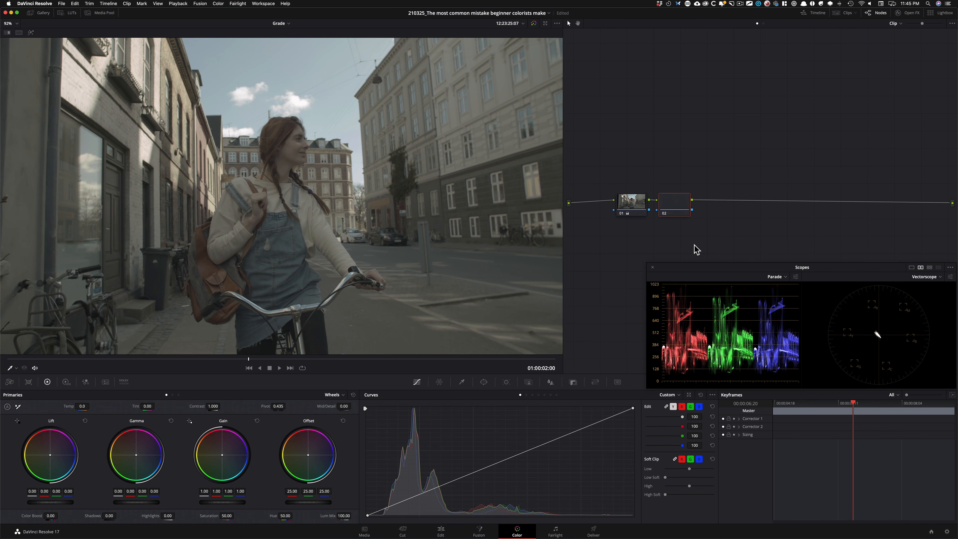
{"action": "left_click_drag", "start_coordinate": [672, 202], "coordinate": [686, 180]}
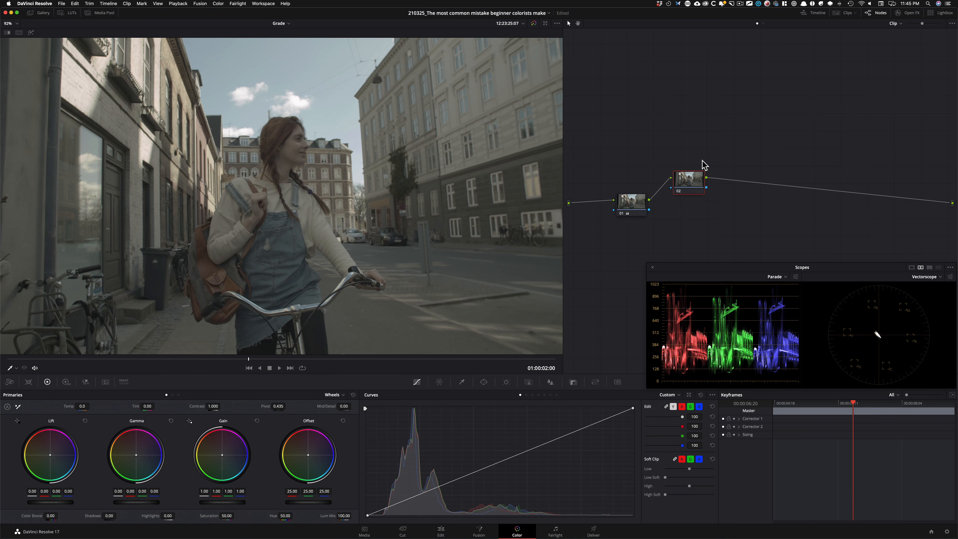
{"action": "left_click", "coordinate": [462, 383]}
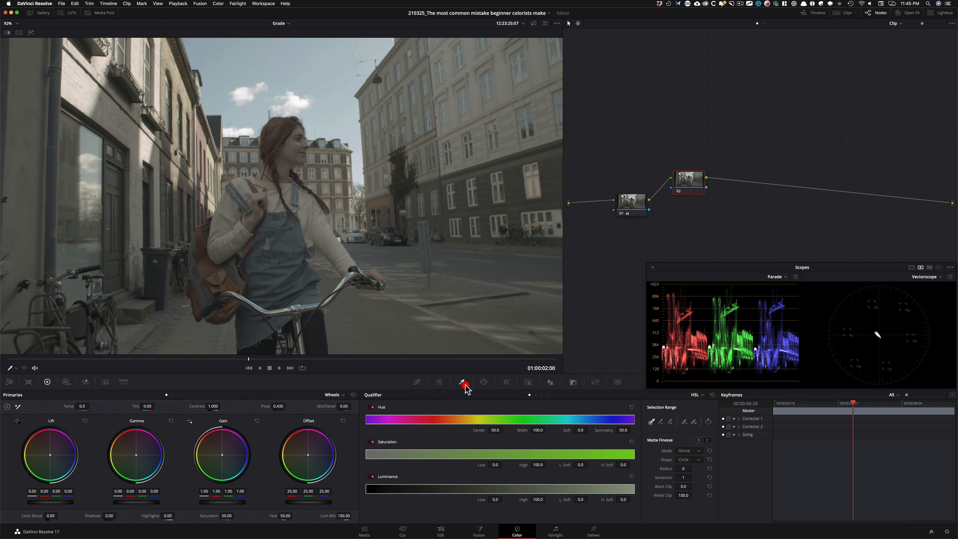
{"action": "left_click", "coordinate": [338, 63]}
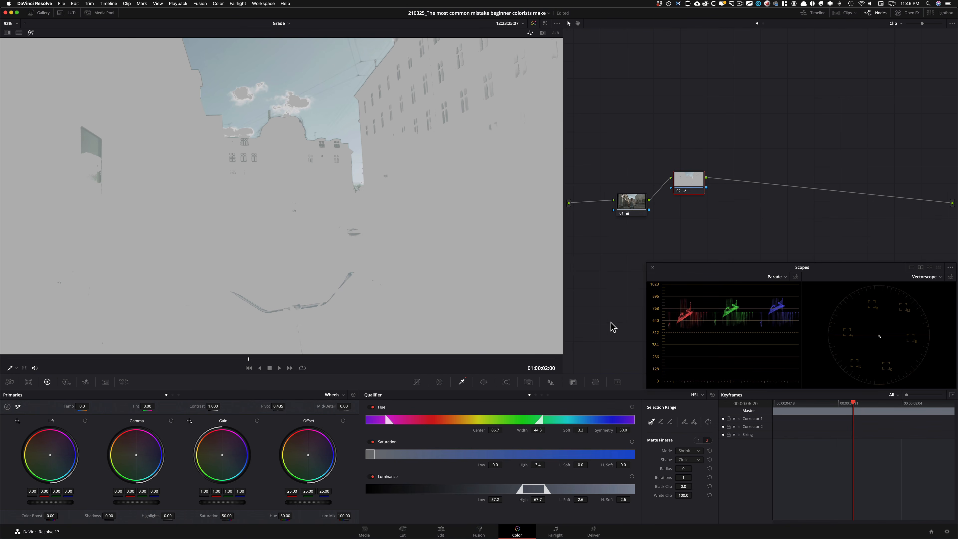
{"action": "key", "text": "shift+h"}
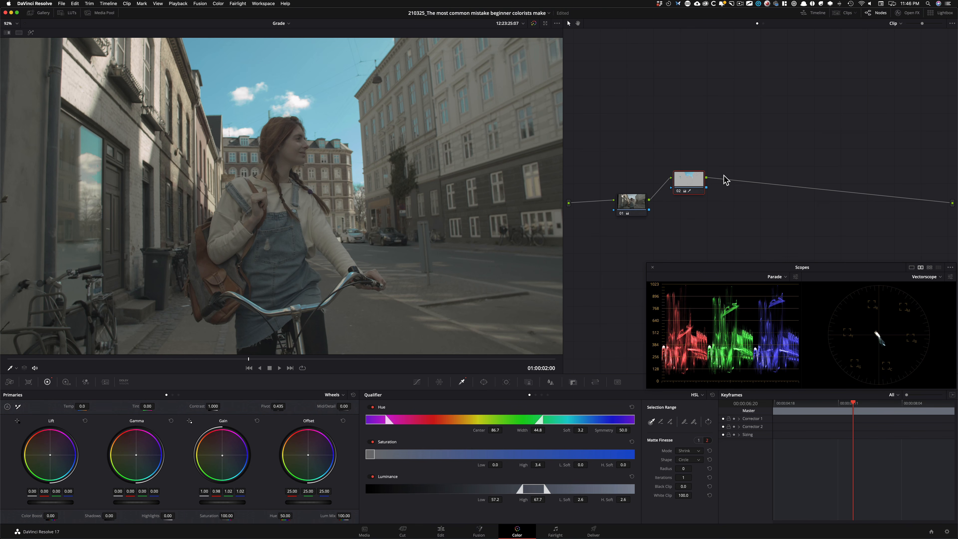
- Add a third serial node, key the woman's skin with a hue width of 6.3, and raise its saturation to 94.55
{"action": "key", "text": "alt+s"}
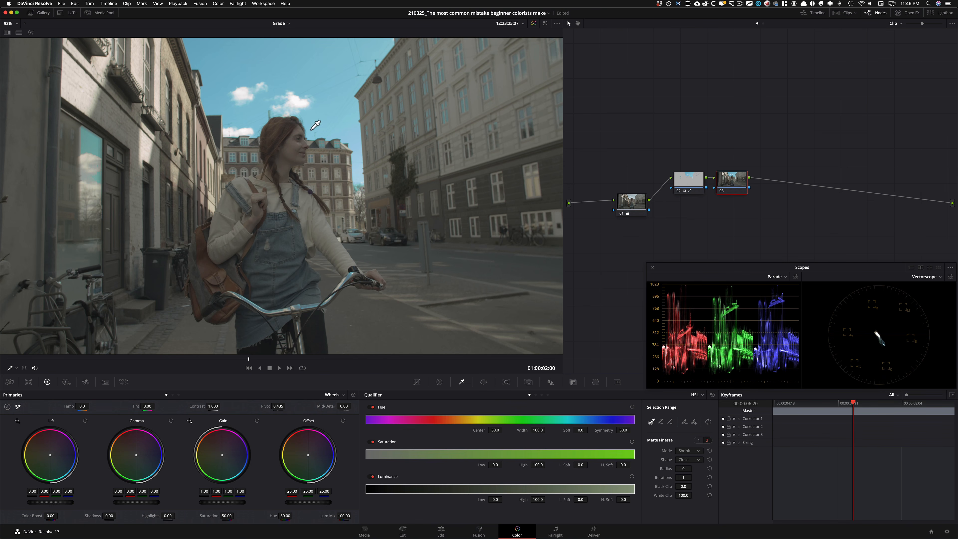
{"action": "left_click", "coordinate": [292, 148]}
{"action": "left_click_drag", "start_coordinate": [291, 149], "coordinate": [293, 149]}
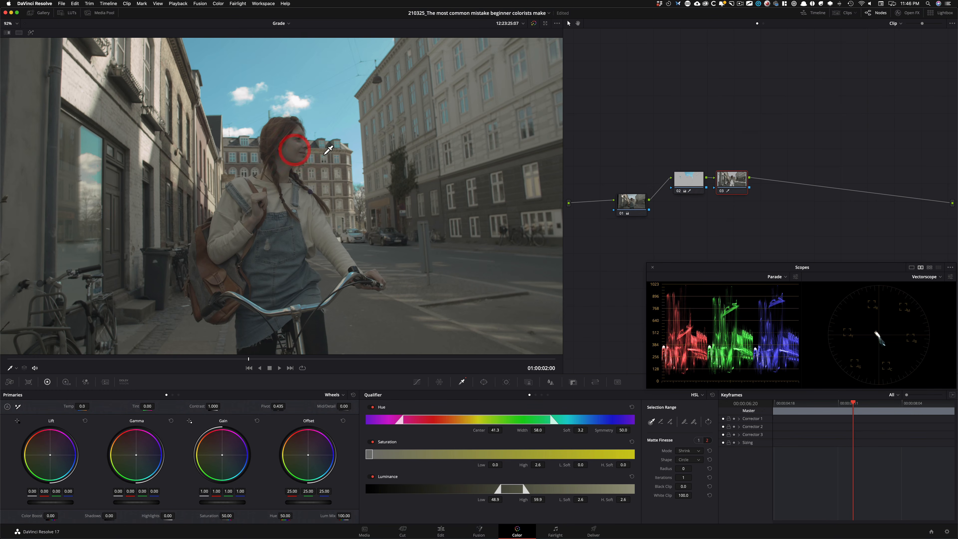
{"action": "key", "text": "shift+h"}
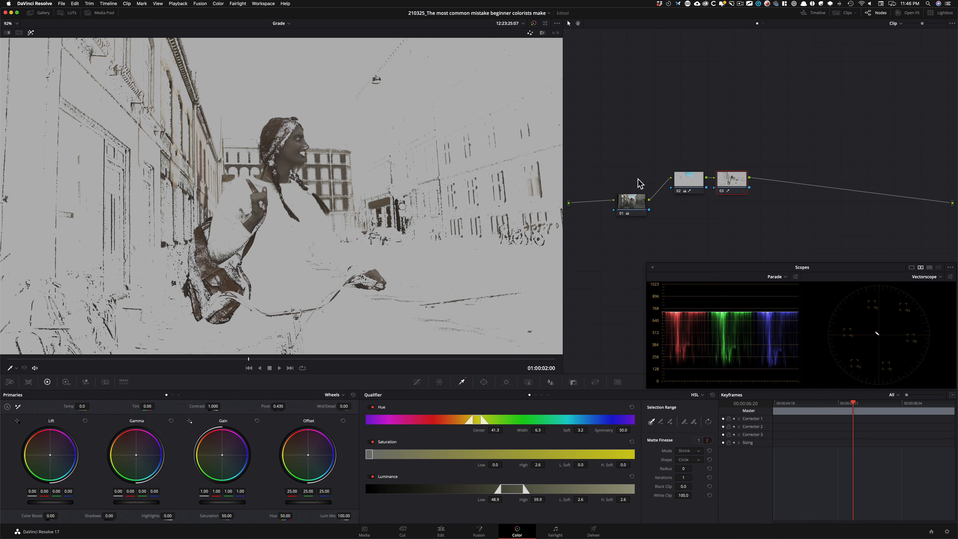
{"action": "key", "text": "shift+h"}
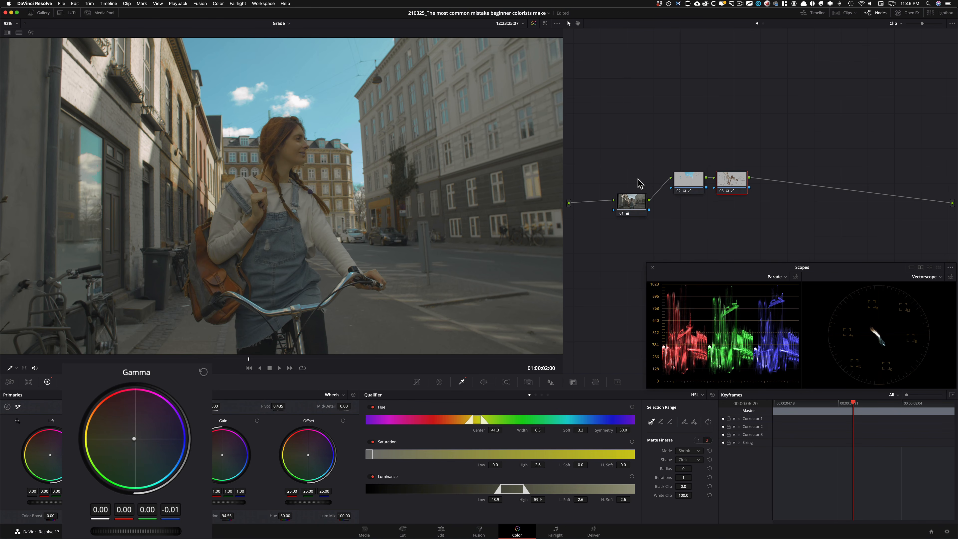
- Add a fourth serial node, key the orange leather of the backpack, and raise its saturation to 61.67
{"action": "key", "text": "alt+s"}
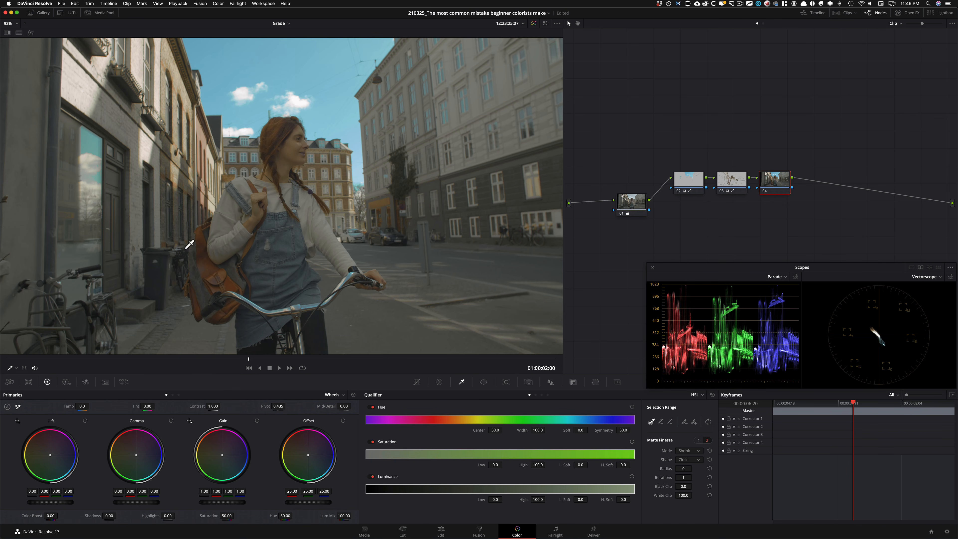
{"action": "left_click", "coordinate": [233, 278]}
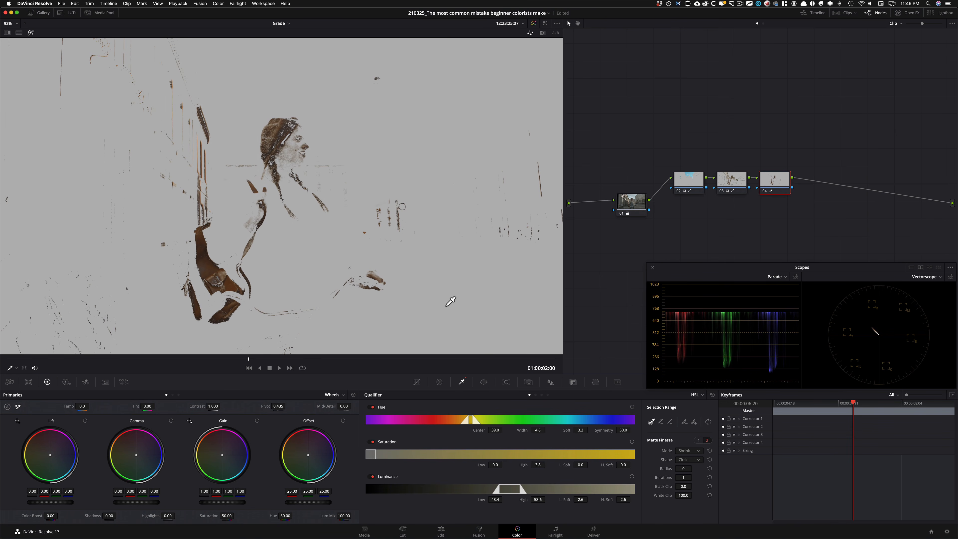
{"action": "key", "text": "shift+h"}
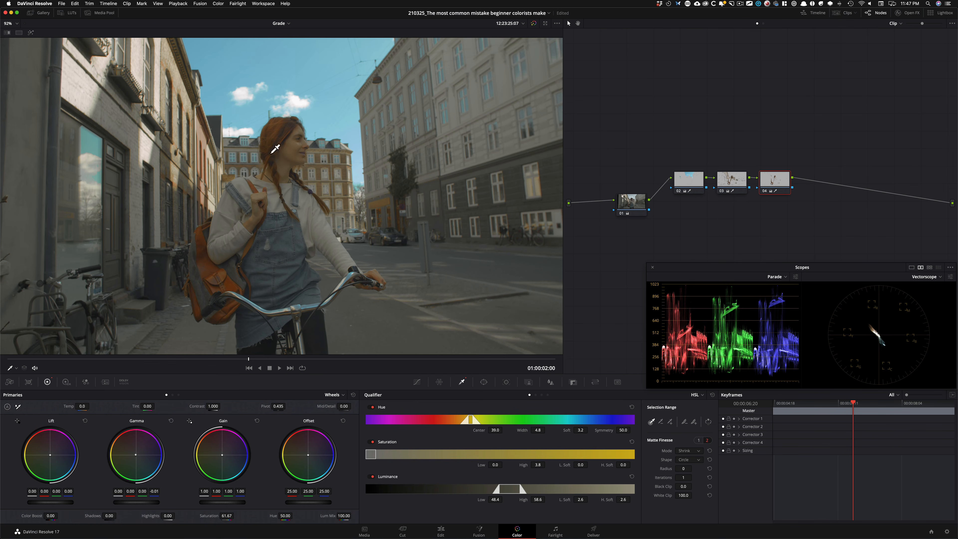
- Add a fifth serial node and key the grey street asphalt, checking the selection with the highlight view
{"action": "key", "text": "alt+s"}
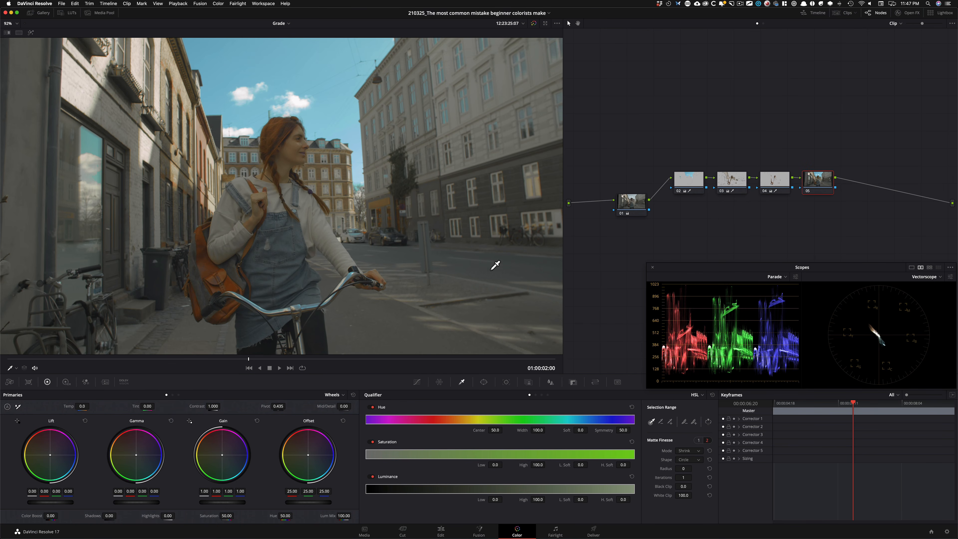
{"action": "left_click", "coordinate": [518, 271]}
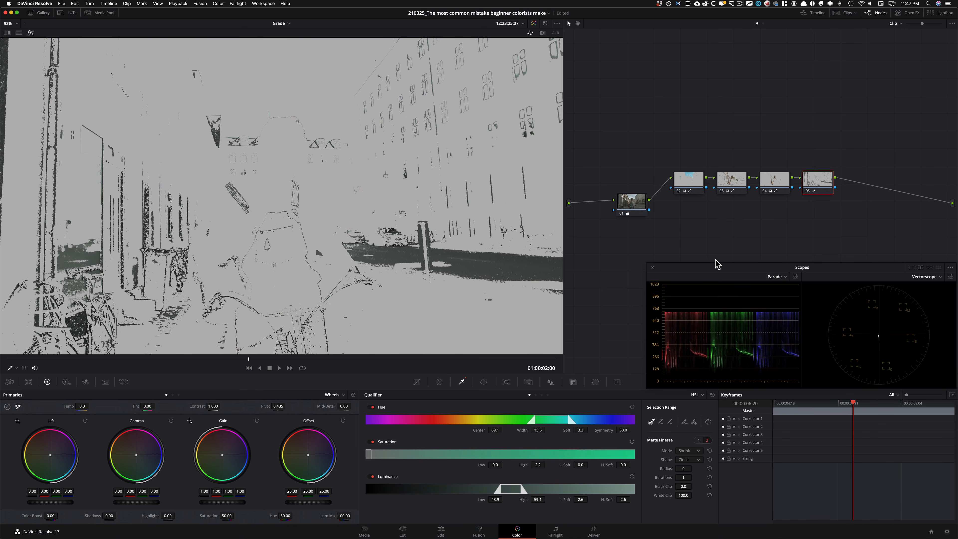
{"action": "key", "text": "shift+h"}
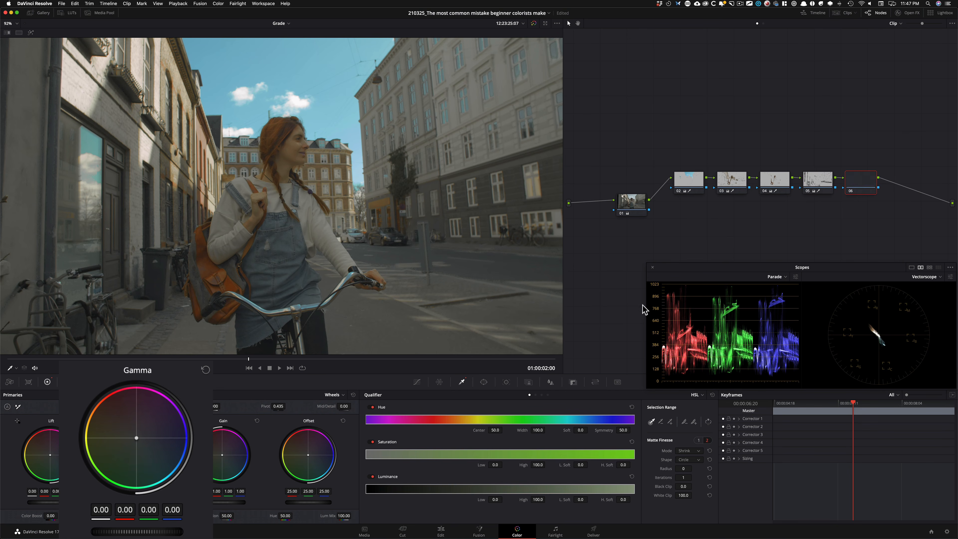
- Add a sixth serial node, key the denim overalls with a hue width of 9.4, and raise its saturation to 100
{"action": "key", "text": "alt+s"}
{"action": "left_click", "coordinate": [287, 237]}
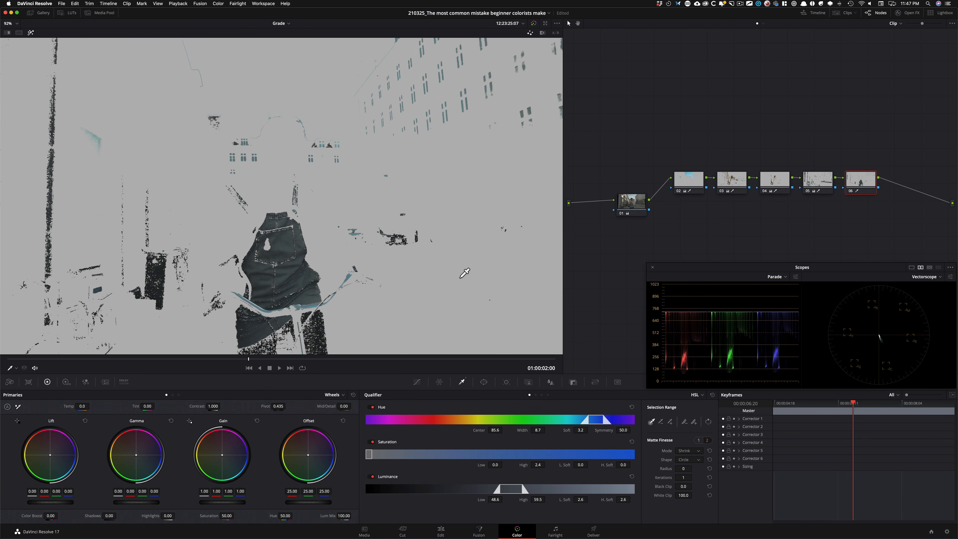
{"action": "key", "text": "shift+h"}
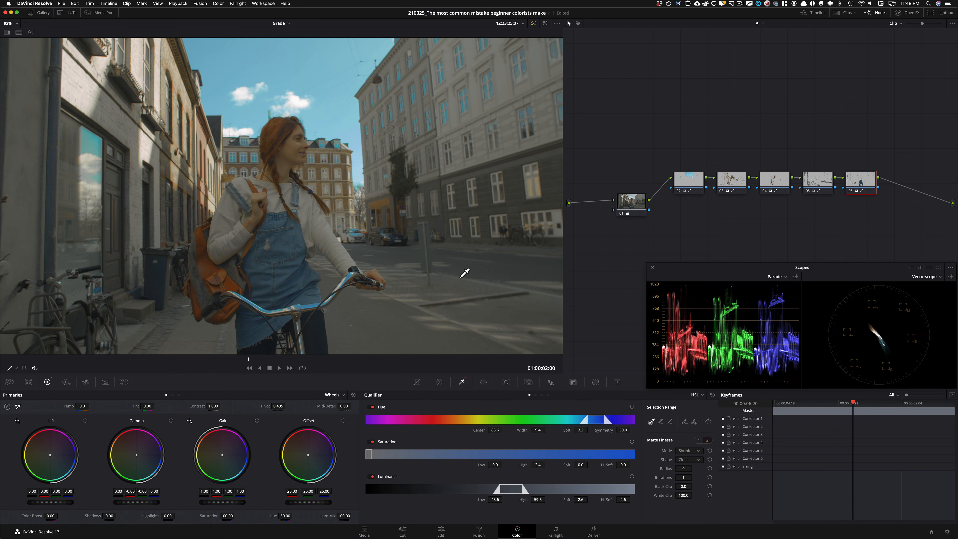
- Line up nodes 02 to 06 in one row with node 01 and select node 02
{"action": "key", "text": "backslash"}
{"action": "left_click_drag", "start_coordinate": [222, 359], "coordinate": [68, 355]}
{"action": "left_click_drag", "start_coordinate": [691, 158], "coordinate": [939, 197]}
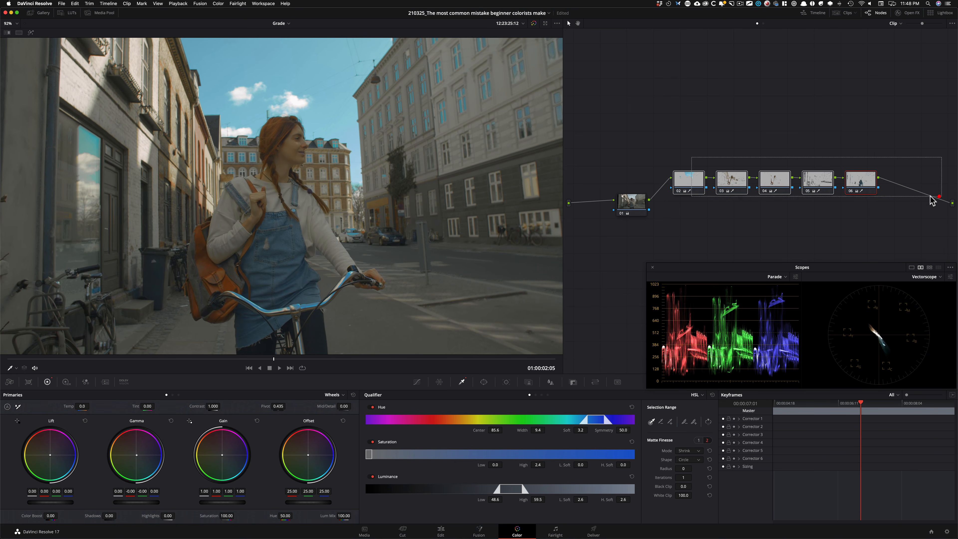
{"action": "left_click_drag", "start_coordinate": [675, 187], "coordinate": [667, 208]}
{"action": "left_click", "coordinate": [667, 208]}
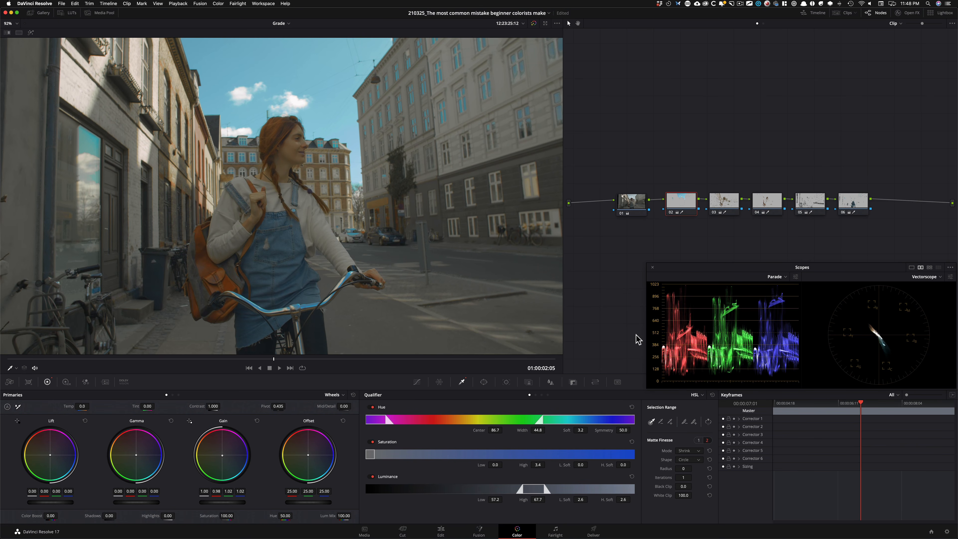
- Play the clip forward and inspect the sky and the edges of the woman's hair up close
{"action": "key", "text": "space"}
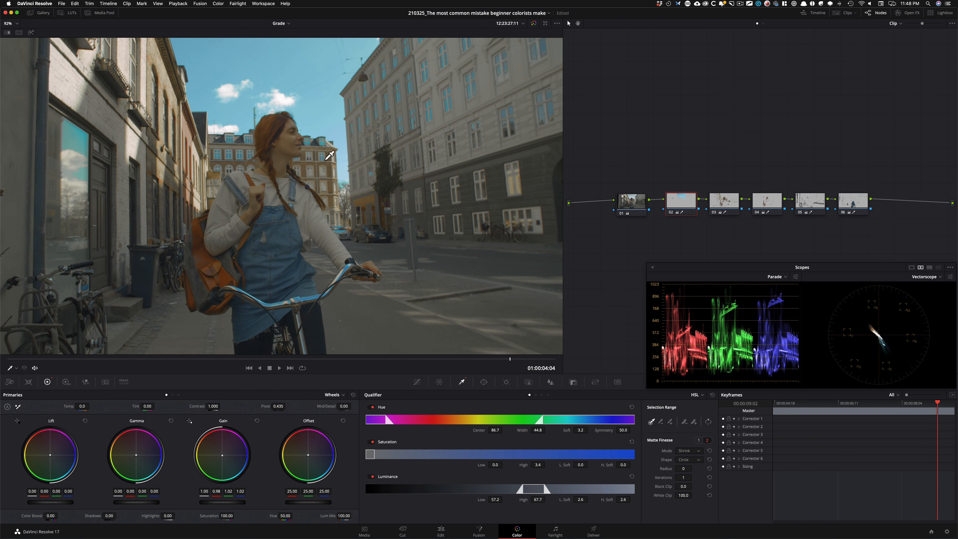
{"action": "scroll", "coordinate": [381, 153], "scroll_direction": "up", "scroll_amount": 2}
{"action": "left_click", "coordinate": [369, 223]}
{"action": "left_click_drag", "start_coordinate": [329, 227], "coordinate": [285, 212]}
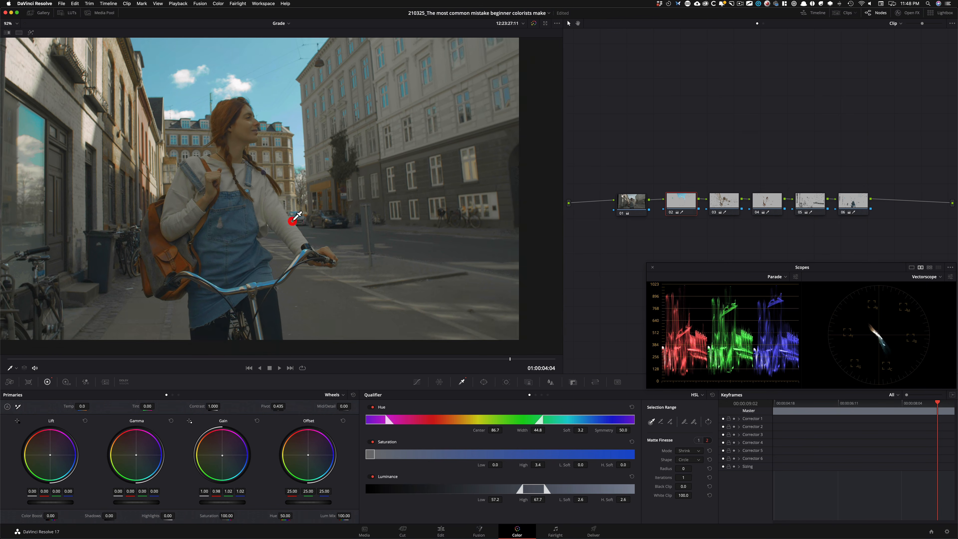
{"action": "key", "text": "super+equal"}
{"action": "key", "text": "super+equal"}
{"action": "key", "text": "super+equal"}
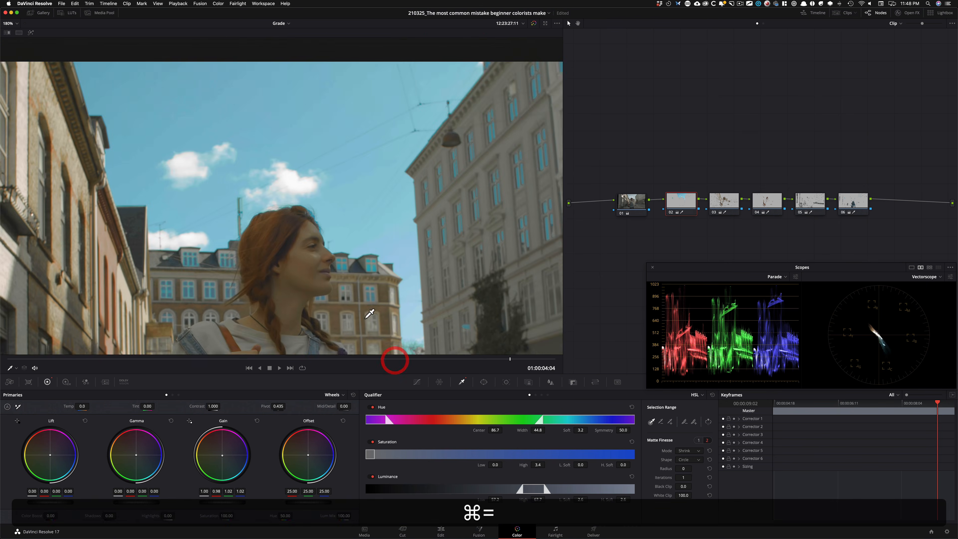
{"action": "key", "text": "super+equal"}
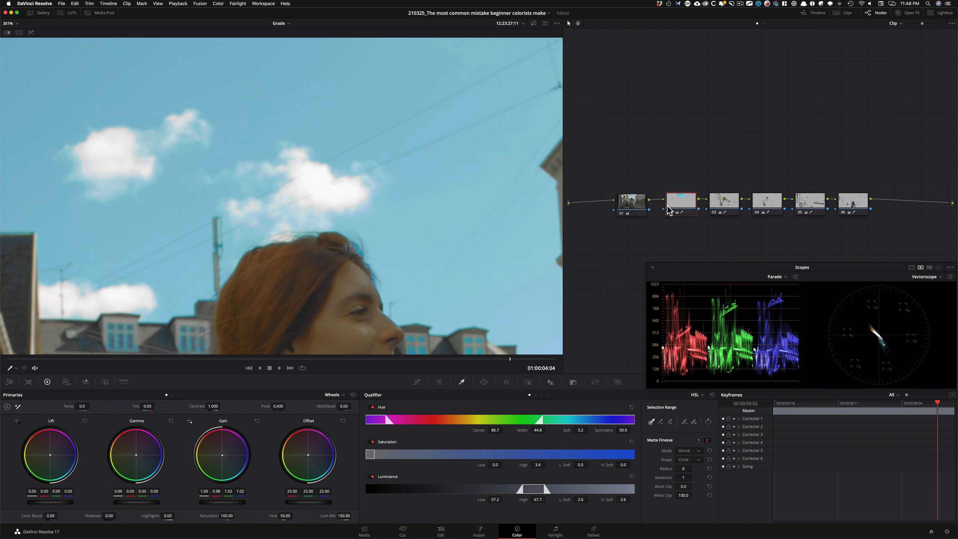
- Compare the clouds and hair edges close up with the sky node off and on, then fit the whole frame
{"action": "key", "text": "super+d"}
{"action": "key", "text": "super+d"}
{"action": "key", "text": "super+d"}
{"action": "key", "text": "super+d"}
{"action": "key", "text": "super+equal"}
{"action": "key", "text": "super+equal"}
{"action": "key", "text": "super+equal"}
{"action": "key", "text": "super+equal"}
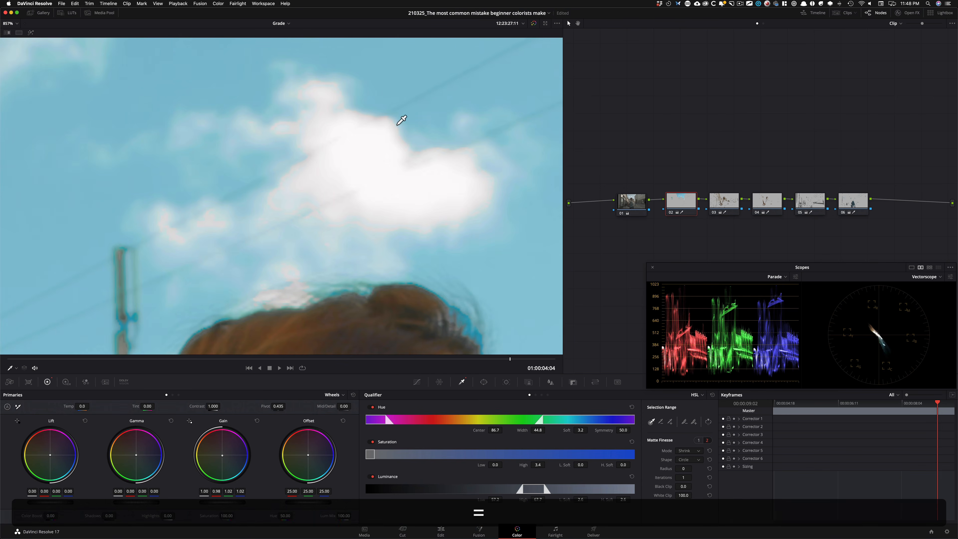
{"action": "left_click", "coordinate": [327, 139]}
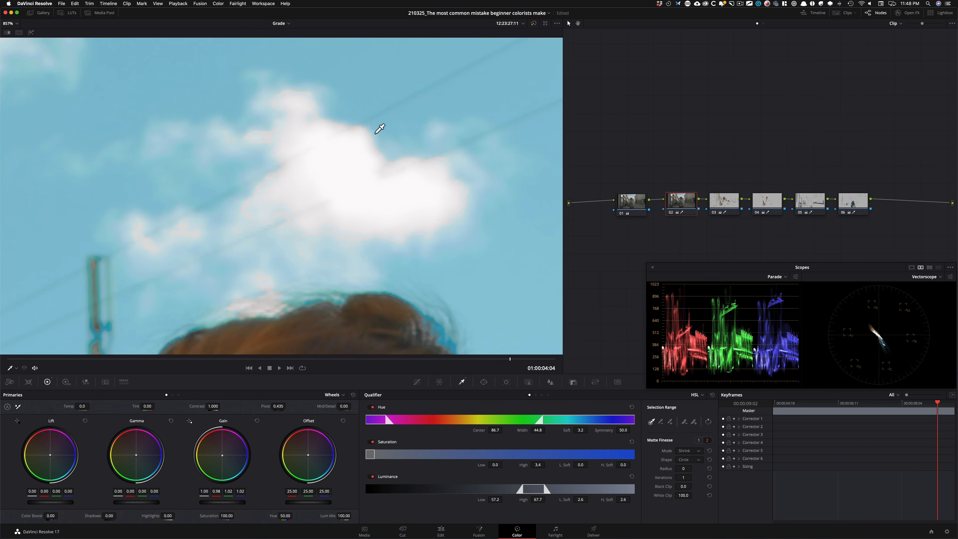
{"action": "left_click_drag", "start_coordinate": [391, 358], "coordinate": [460, 201]}
{"action": "key", "text": "super+w"}
{"action": "key", "text": "super+w"}
{"action": "key", "text": "shift+z"}
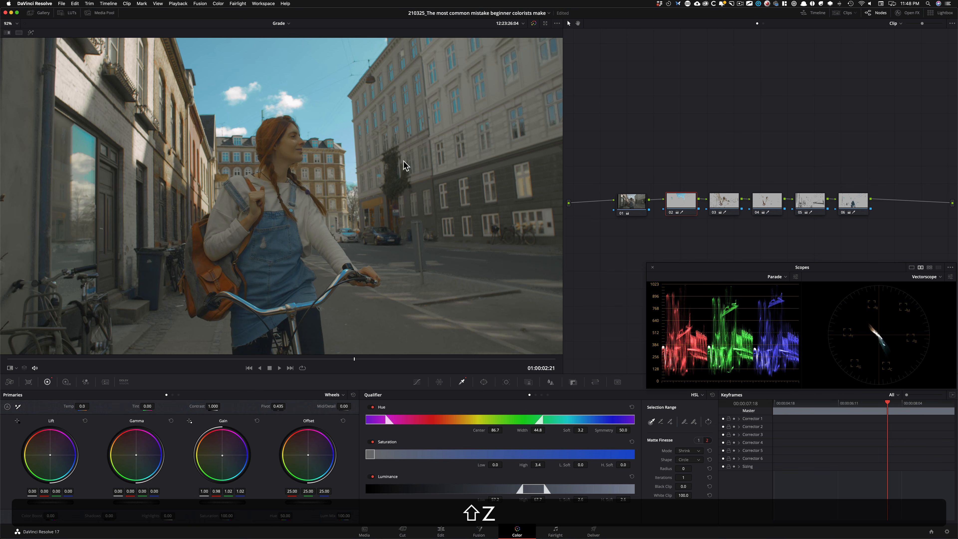
- Examine the woman's face and hair close up, comparing them with the skin node off and on
{"action": "left_click", "coordinate": [724, 201]}
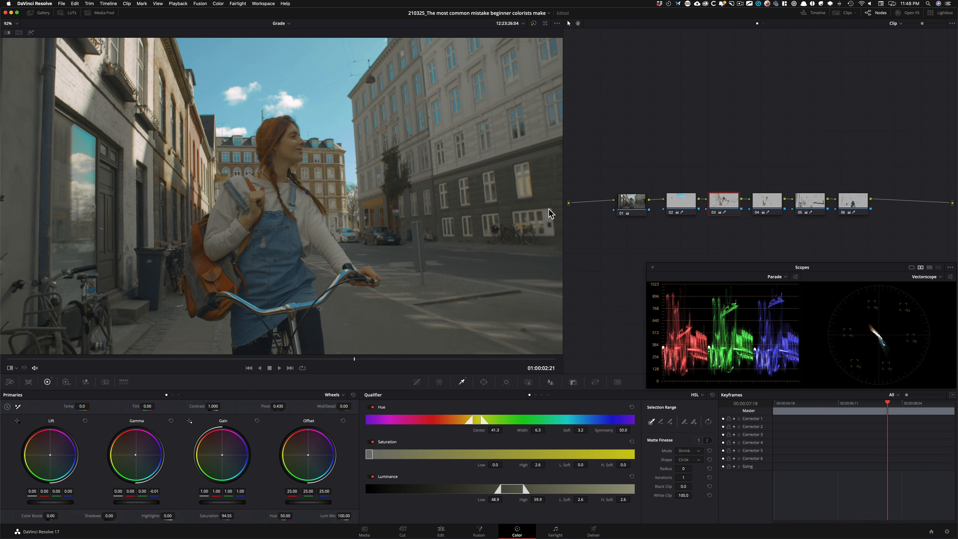
{"action": "left_click_drag", "start_coordinate": [354, 160], "coordinate": [369, 168]}
{"action": "key", "text": "equal"}
{"action": "key", "text": "equal"}
{"action": "key", "text": "equal"}
{"action": "key", "text": "equal"}
{"action": "key", "text": "equal"}
{"action": "left_click_drag", "start_coordinate": [307, 230], "coordinate": [287, 347]}
{"action": "key", "text": "super+equal"}
{"action": "key", "text": "super+equal"}
{"action": "key", "text": "super+equal"}
{"action": "left_click_drag", "start_coordinate": [387, 231], "coordinate": [416, 242]}
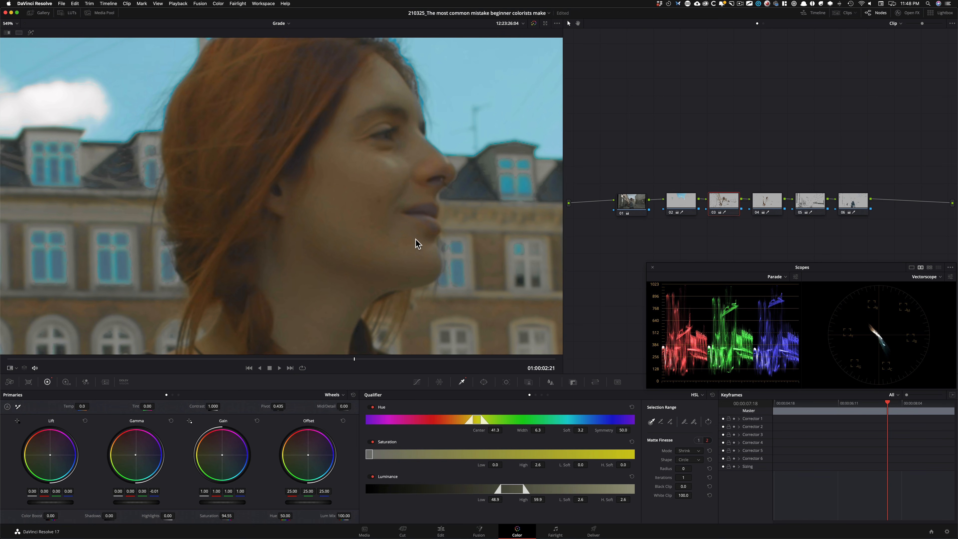
{"action": "key", "text": "super+d"}
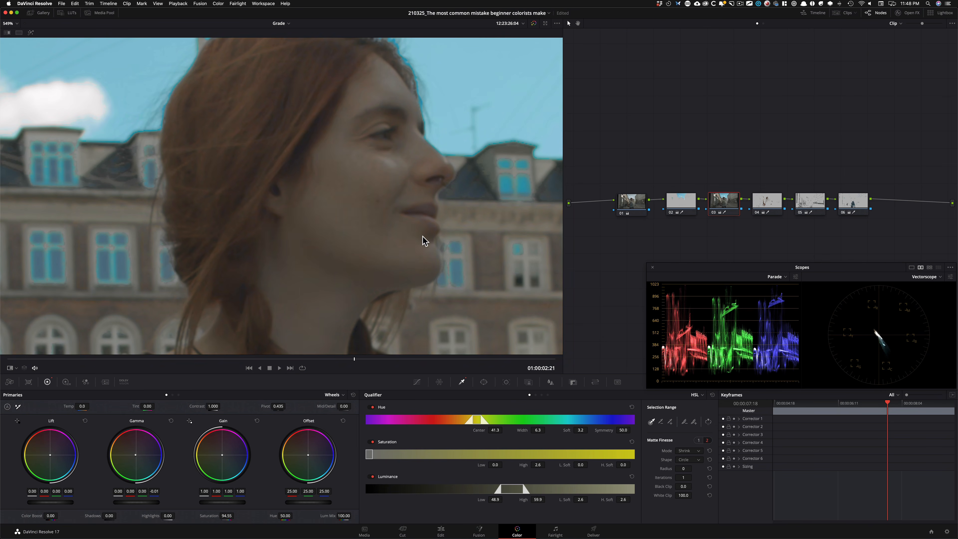
{"action": "mouse_move", "coordinate": [355, 358]}
{"action": "left_mouse_down"}
{"action": "mouse_move", "coordinate": [47, 361]}
{"action": "mouse_move", "coordinate": [371, 358]}
{"action": "left_mouse_up"}
{"action": "key", "text": "super+d"}
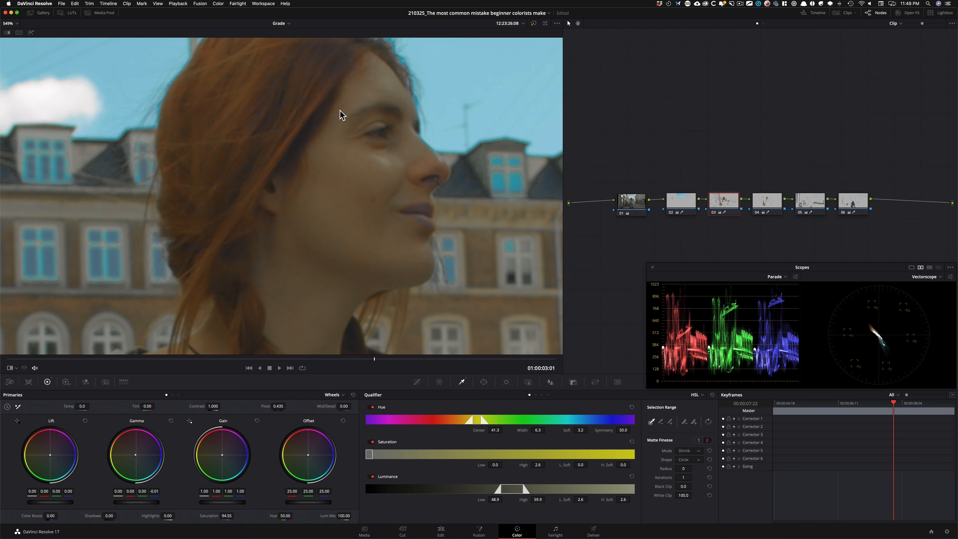
- Compare the sky and building windows beside the woman's face with the sky node 02 off and on
{"action": "left_click_drag", "start_coordinate": [293, 254], "coordinate": [177, 234]}
{"action": "left_click", "coordinate": [688, 203]}
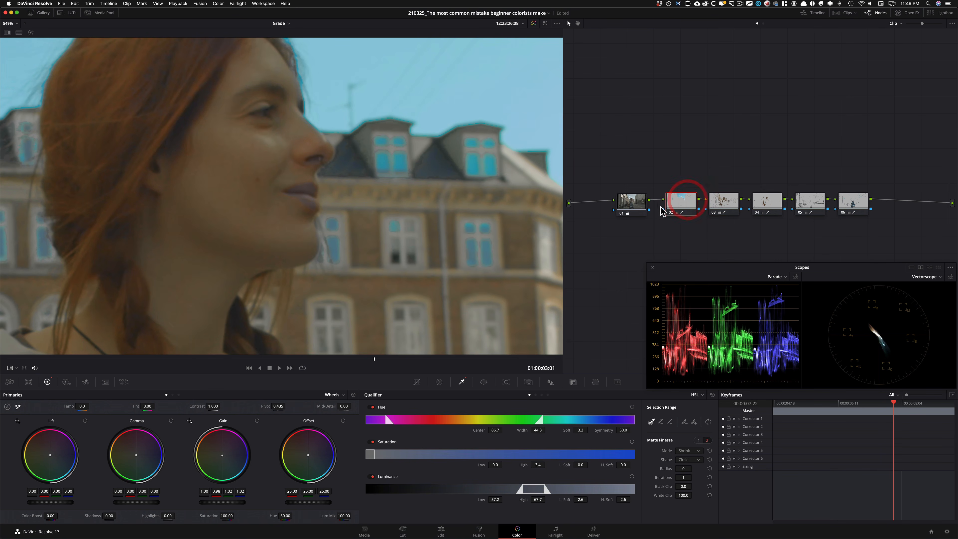
{"action": "key", "text": "super+d"}
{"action": "key", "text": "super+d"}
{"action": "key", "text": "super+d"}
{"action": "key", "text": "super+d"}
{"action": "key", "text": "super+d"}
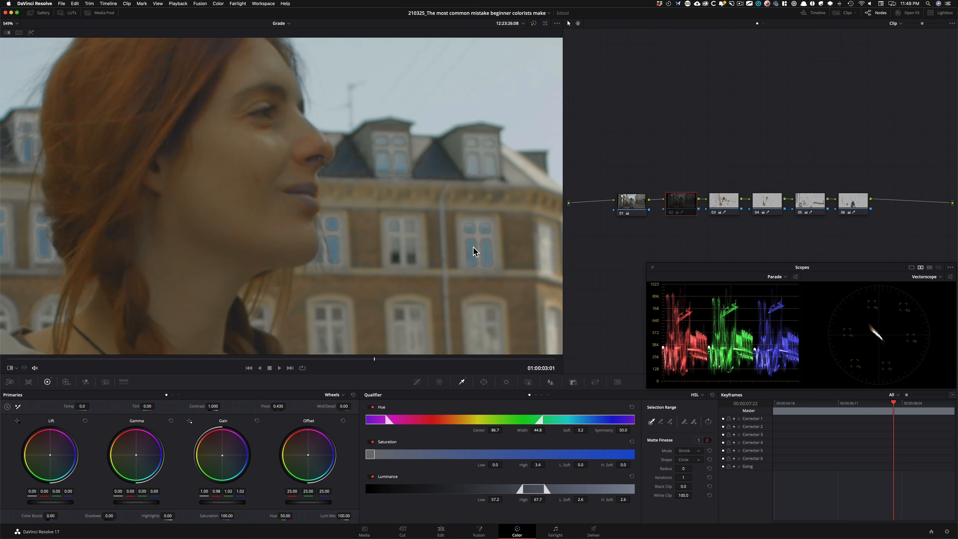
- Inspect the brick building's windows at 999% with the grade bypassed and the sky node off and on, then fit the whole frame
{"action": "scroll", "coordinate": [464, 243], "scroll_direction": "up", "scroll_amount": 2}
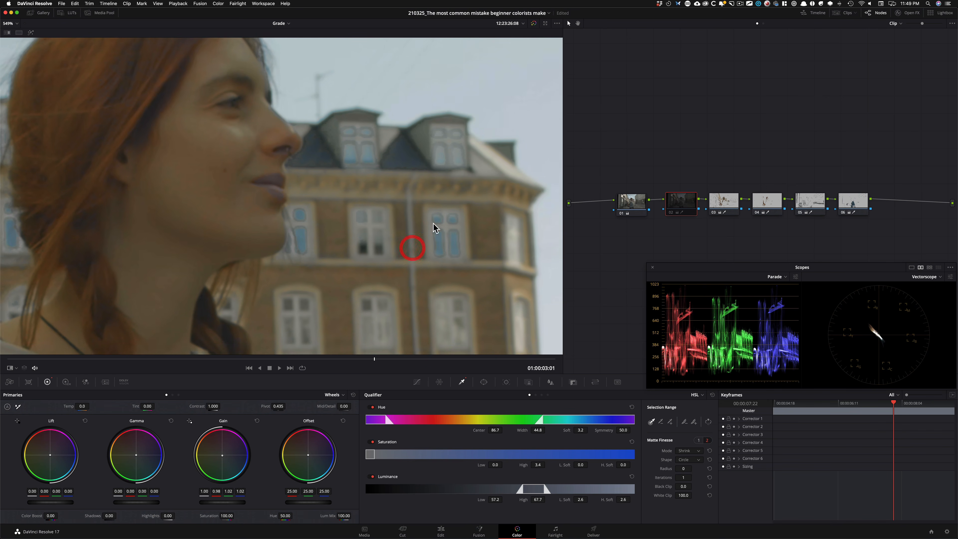
{"action": "key", "text": "super+equal"}
{"action": "key", "text": "super+equal"}
{"action": "left_click_drag", "start_coordinate": [364, 224], "coordinate": [137, 176]}
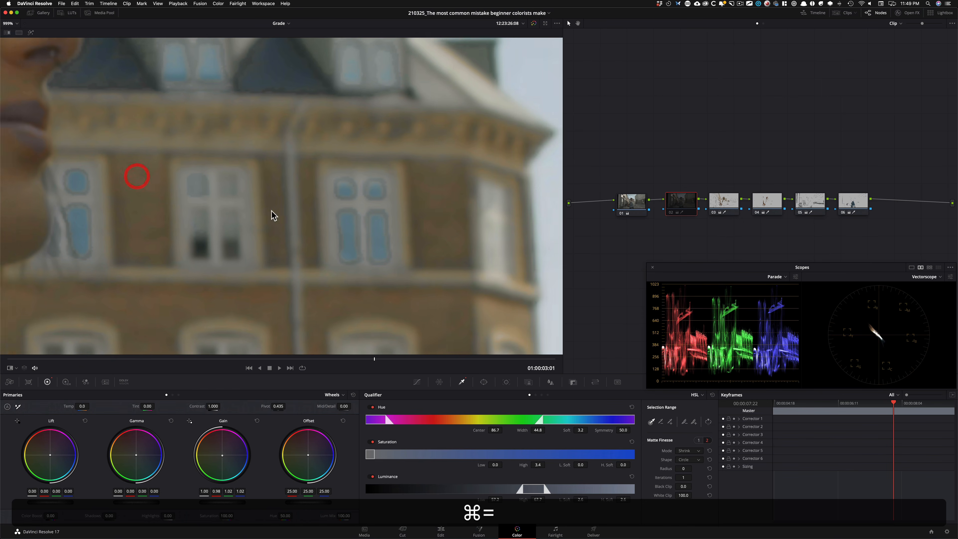
{"action": "left_click_drag", "start_coordinate": [286, 213], "coordinate": [271, 211]}
{"action": "key", "text": "shift+d"}
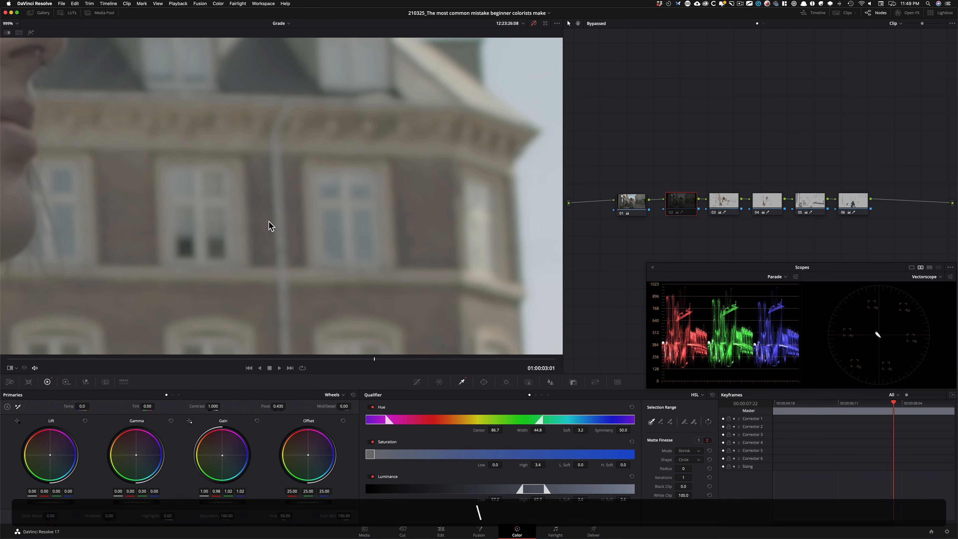
{"action": "key", "text": "shift+d"}
{"action": "key", "text": "super+d"}
{"action": "key", "text": "super+d"}
{"action": "key", "text": "super+d"}
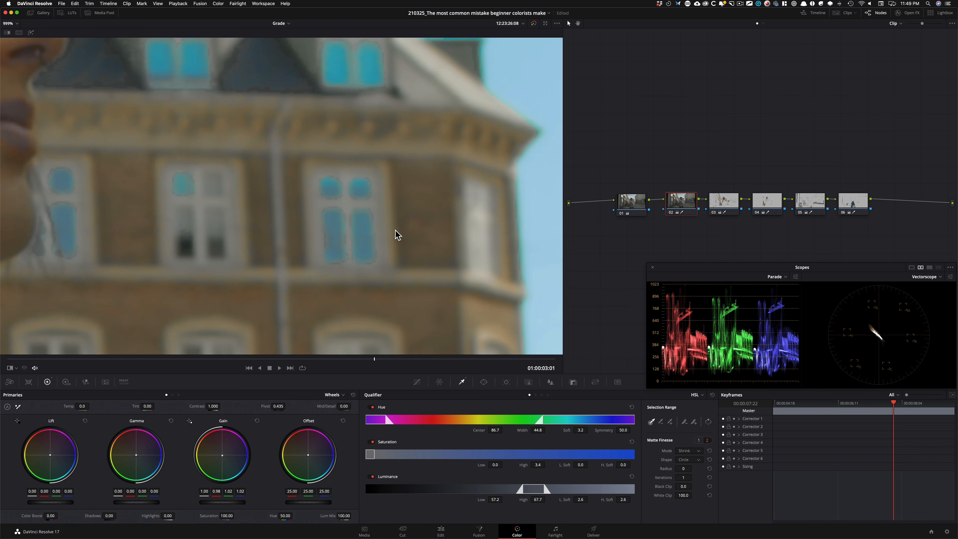
{"action": "key", "text": "z"}
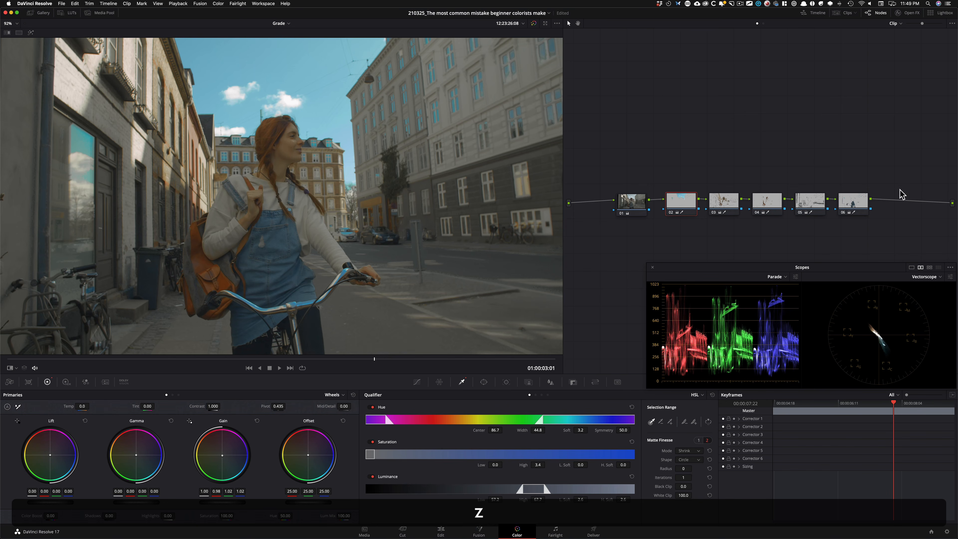
- Select the backpack node 04 and examine the backpack and sleeve close up with the node off and on
{"action": "left_click", "coordinate": [761, 200]}
{"action": "key", "text": "super+equal"}
{"action": "key", "text": "super+equal"}
{"action": "key", "text": "super+equal"}
{"action": "key", "text": "super+equal"}
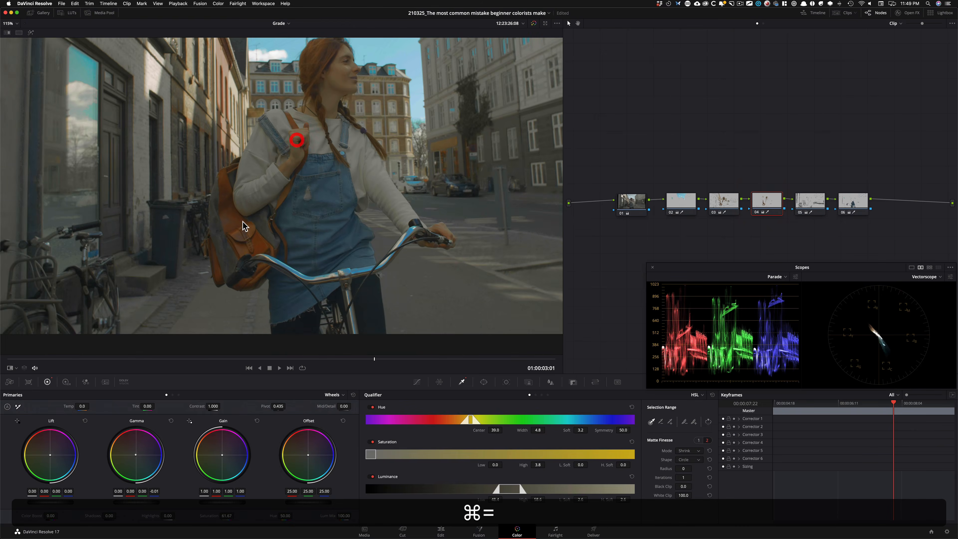
{"action": "key", "text": "equal"}
{"action": "left_click", "coordinate": [229, 239]}
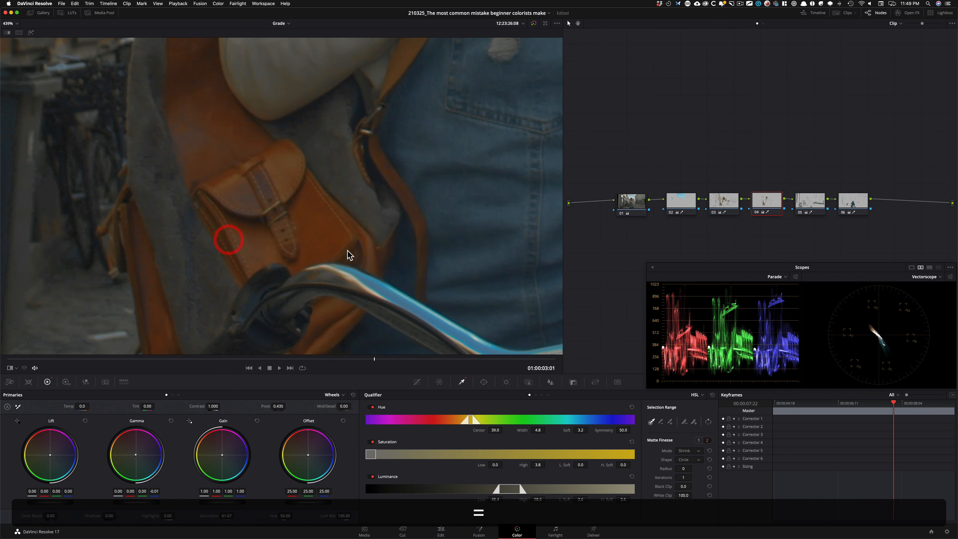
{"action": "left_click_drag", "start_coordinate": [296, 215], "coordinate": [283, 371]}
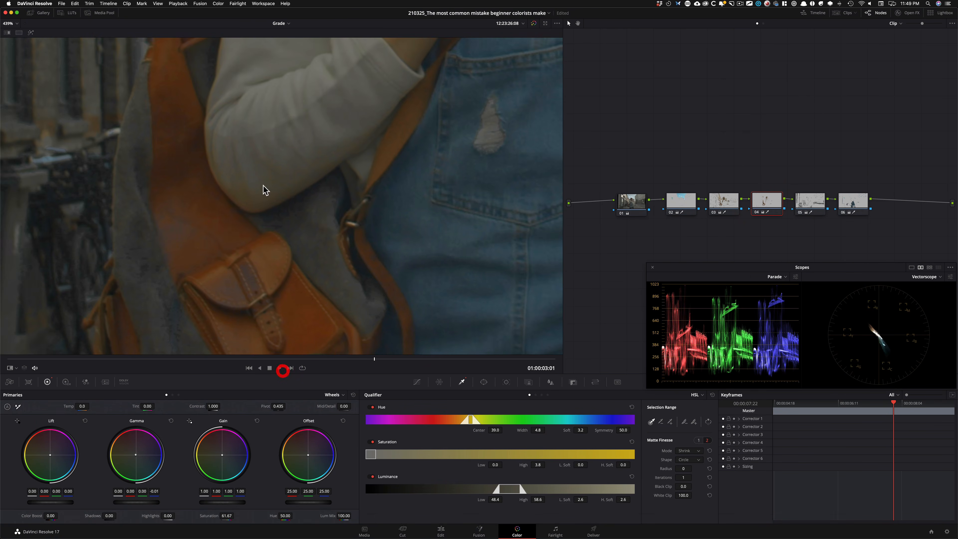
{"action": "left_click_drag", "start_coordinate": [263, 187], "coordinate": [326, 300]}
{"action": "mouse_move", "coordinate": [213, 230]}
{"action": "left_mouse_down"}
{"action": "mouse_move", "coordinate": [239, 300]}
{"action": "mouse_move", "coordinate": [199, 343]}
{"action": "left_mouse_up"}
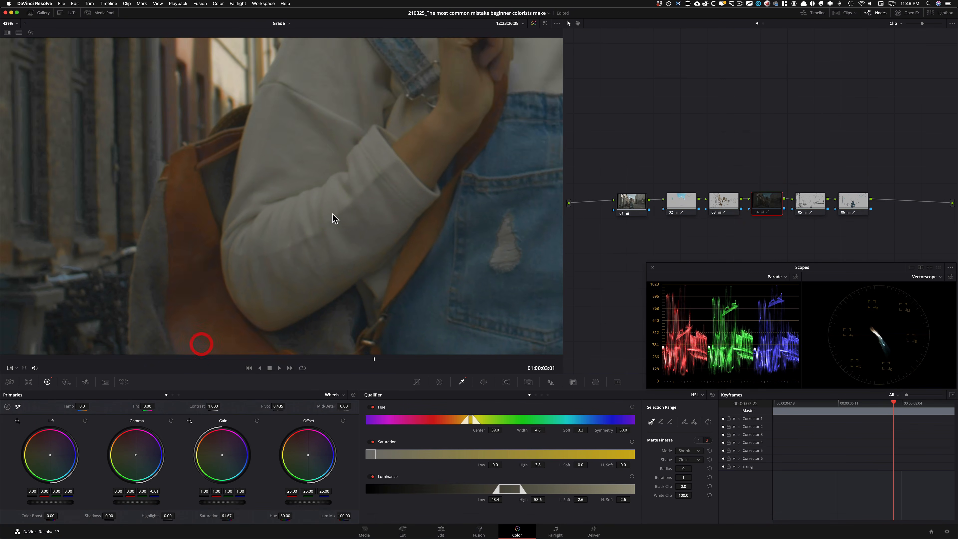
{"action": "left_click_drag", "start_coordinate": [333, 214], "coordinate": [229, 312]}
{"action": "left_click_drag", "start_coordinate": [252, 259], "coordinate": [293, 347]}
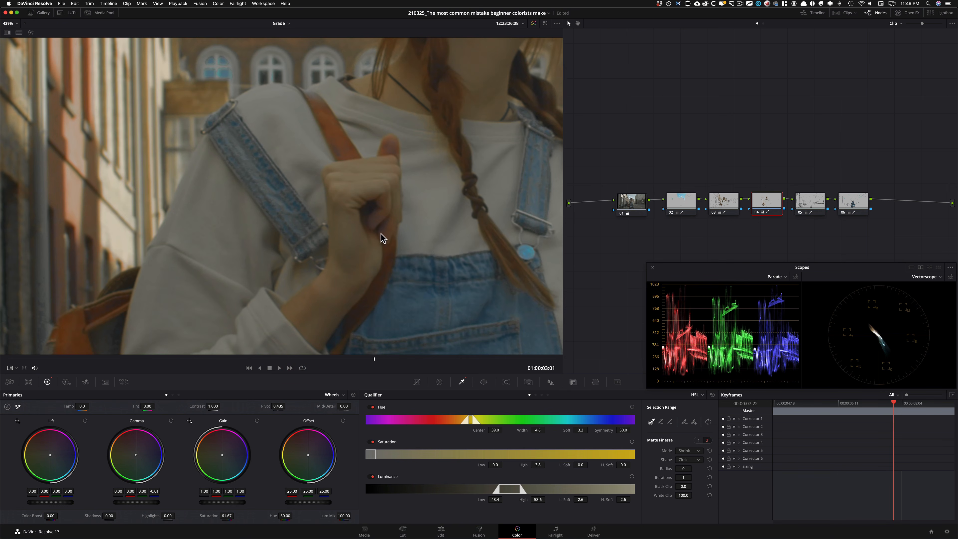
- Magnify the hand gripping the backpack strap to inspect its edges, continuing up to the woman's hair
{"action": "key", "text": "equal"}
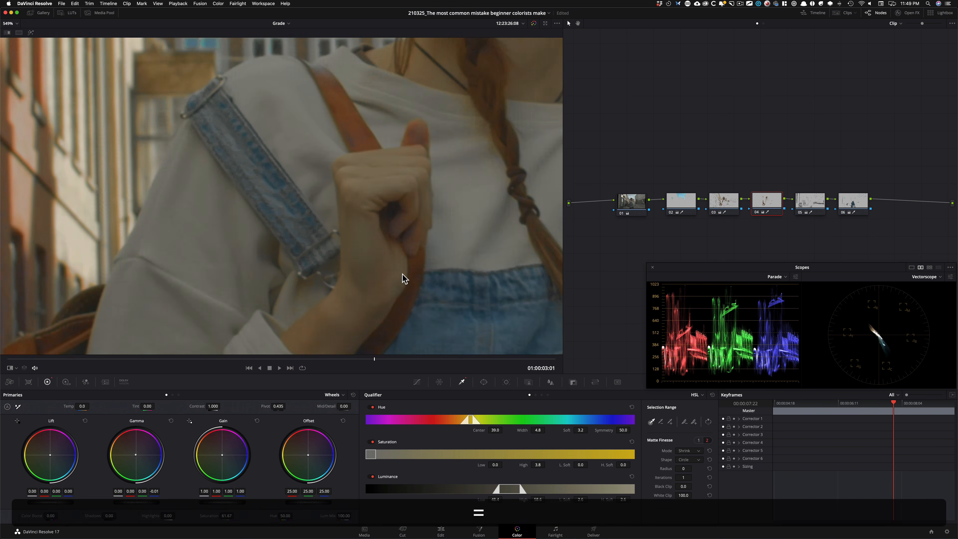
{"action": "left_click_drag", "start_coordinate": [396, 276], "coordinate": [210, 135]}
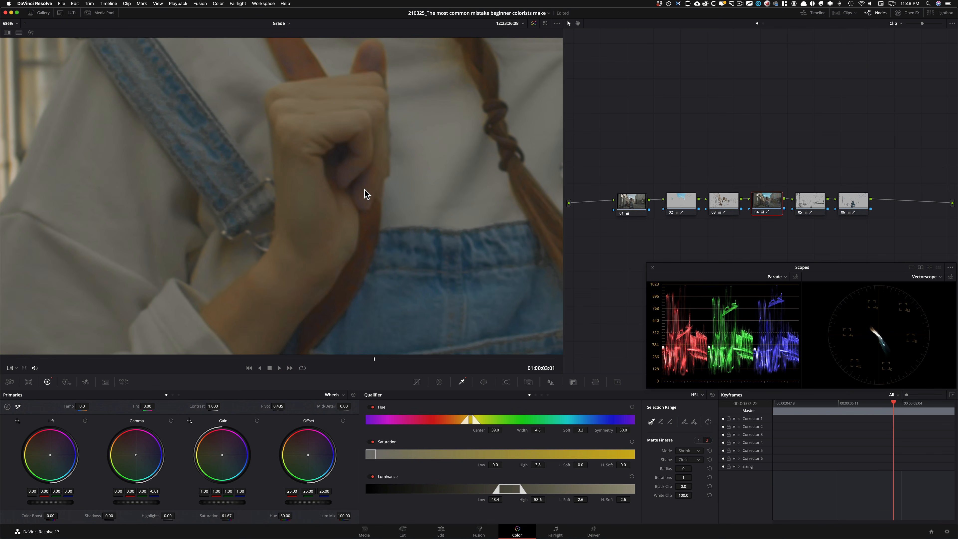
{"action": "left_click_drag", "start_coordinate": [398, 131], "coordinate": [391, 394]}
{"action": "left_click_drag", "start_coordinate": [357, 146], "coordinate": [291, 345]}
{"action": "left_click_drag", "start_coordinate": [392, 167], "coordinate": [292, 400]}
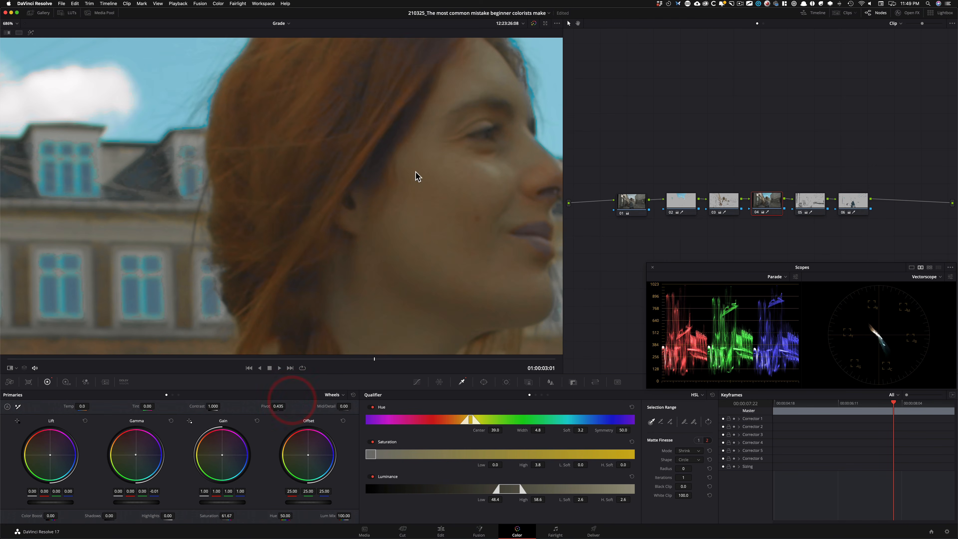
- Compare the woman's face and the building behind her with the backpack node off and on, then fit the whole frame
{"action": "left_click_drag", "start_coordinate": [508, 197], "coordinate": [83, 201]}
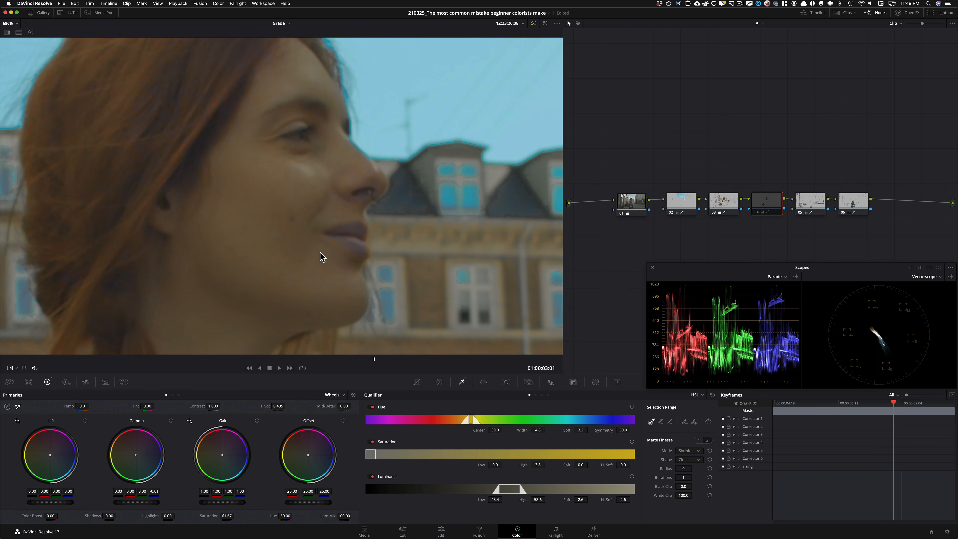
{"action": "left_click_drag", "start_coordinate": [348, 279], "coordinate": [256, 151]}
{"action": "left_click_drag", "start_coordinate": [349, 208], "coordinate": [205, 144]}
{"action": "key", "text": "super+d"}
{"action": "left_click_drag", "start_coordinate": [377, 231], "coordinate": [336, 203]}
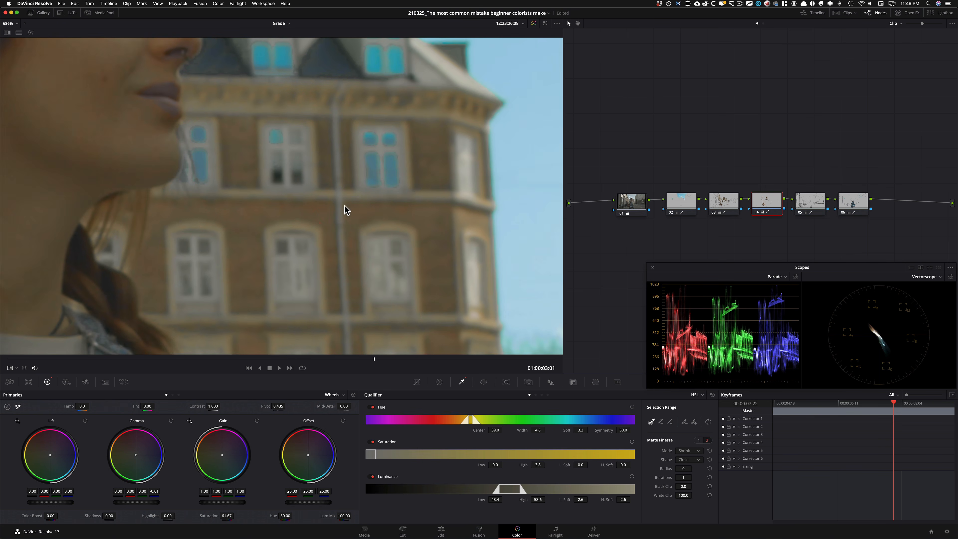
{"action": "key", "text": "z"}
{"action": "key", "text": "z"}
- Select the asphalt node 05, check it off and on, and examine the road surface and curb edge at 549%
{"action": "left_click", "coordinate": [810, 205]}
{"action": "key", "text": "super+d"}
{"action": "left_click_drag", "start_coordinate": [499, 289], "coordinate": [287, 249]}
{"action": "scroll", "coordinate": [448, 266], "scroll_direction": "up", "scroll_amount": 6}
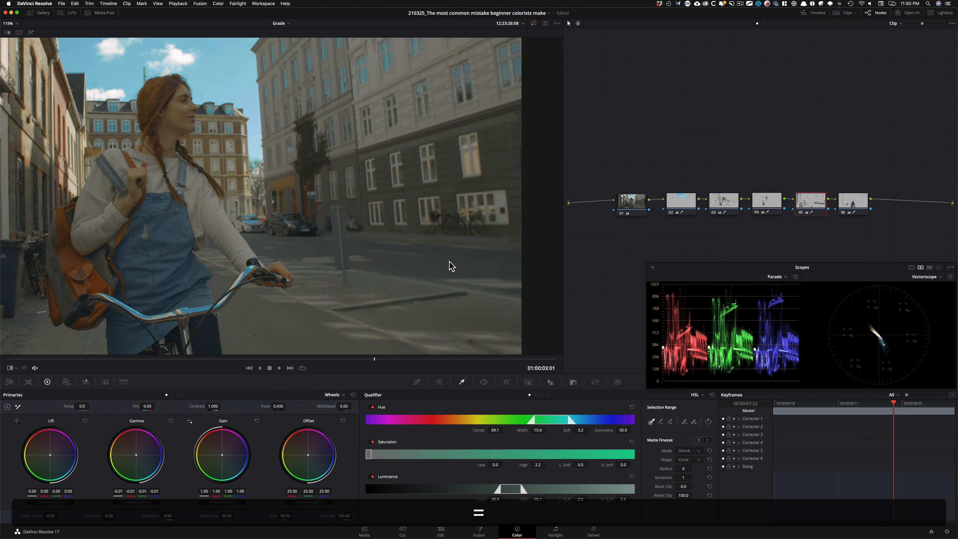
{"action": "key", "text": "equal"}
{"action": "left_click_drag", "start_coordinate": [289, 181], "coordinate": [269, 126]}
{"action": "key", "text": "equal"}
{"action": "left_click_drag", "start_coordinate": [366, 176], "coordinate": [439, 128]}
{"action": "key", "text": "equal"}
{"action": "left_click_drag", "start_coordinate": [351, 192], "coordinate": [312, 218]}
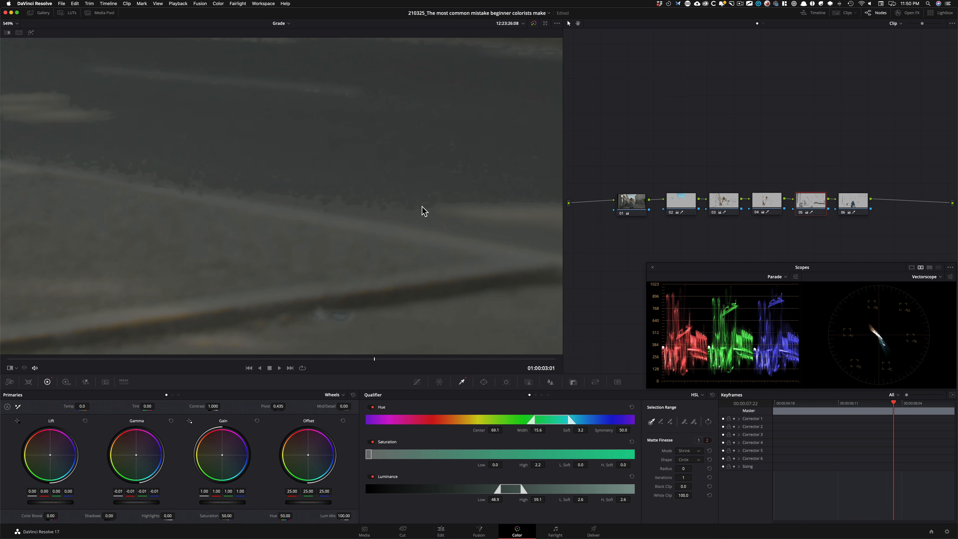
- Play the clip to check the road edge in motion, return to 01:00:01:06 and fit the whole frame
{"action": "key", "text": "space"}
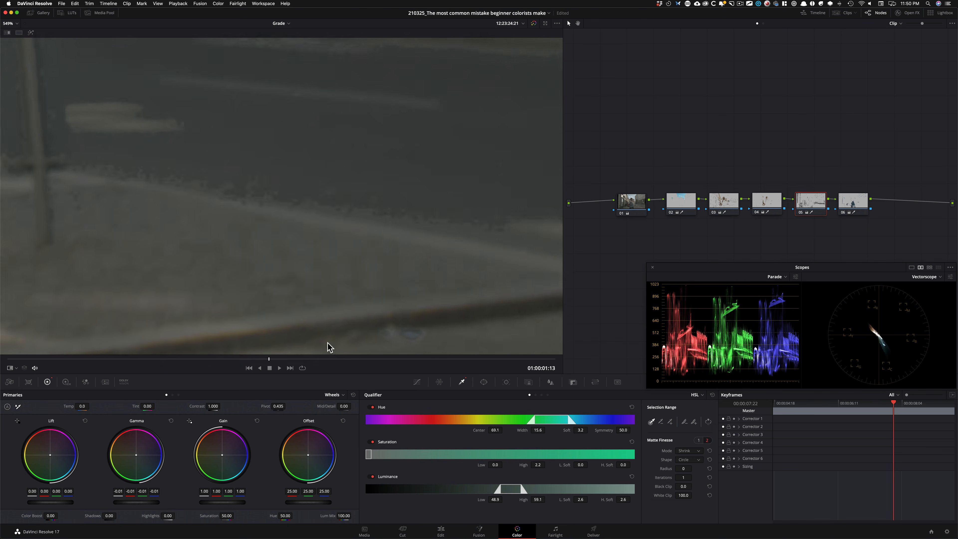
{"action": "left_click", "coordinate": [150, 358]}
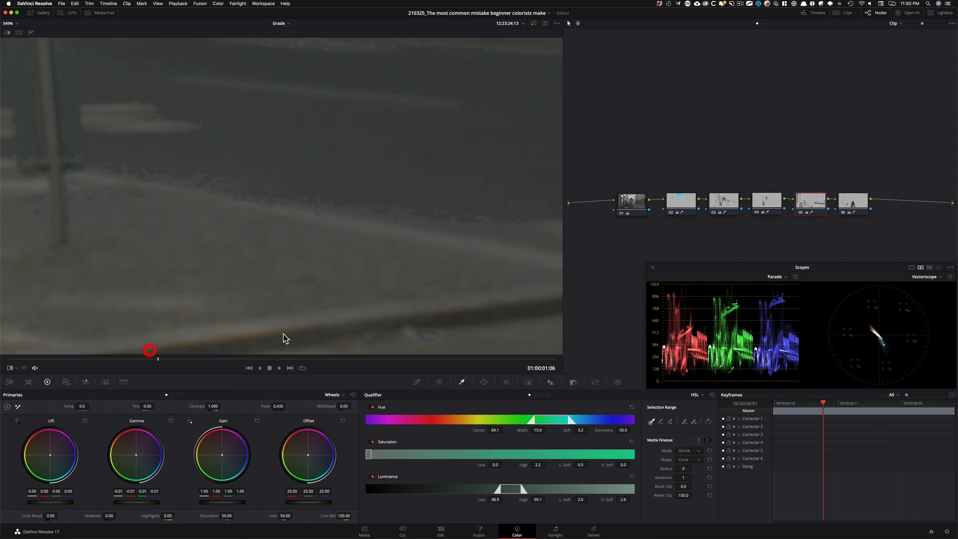
{"action": "key", "text": "shift+z"}
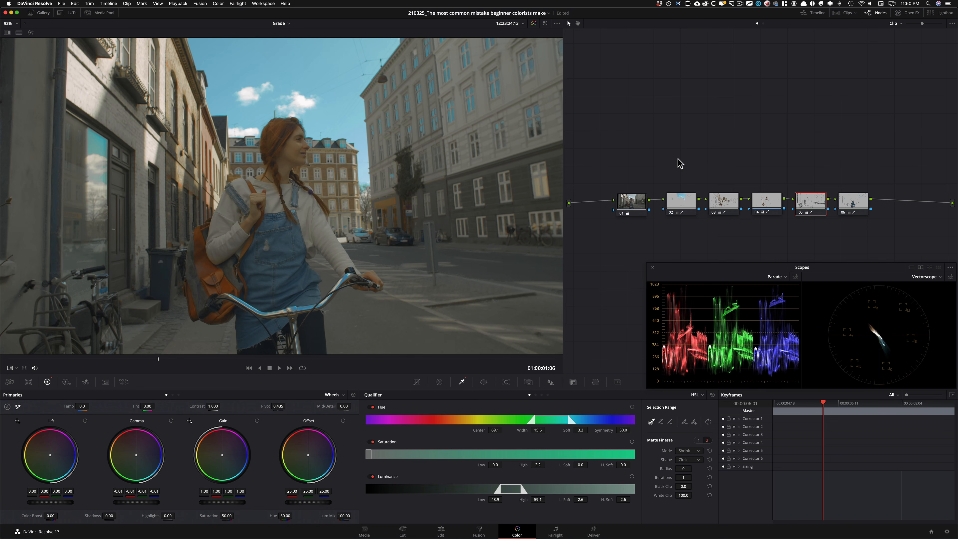
- Select the denim node 06 and inspect the overalls and handlebars at 180%, toggling the qualifier highlight on and off
{"action": "left_click", "coordinate": [855, 205]}
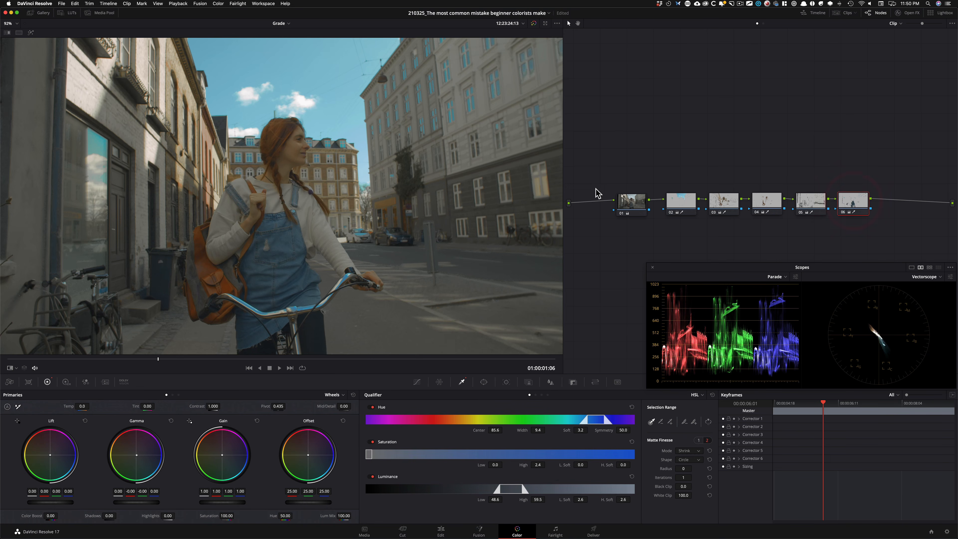
{"action": "scroll", "coordinate": [472, 234], "scroll_direction": "up", "scroll_amount": 5}
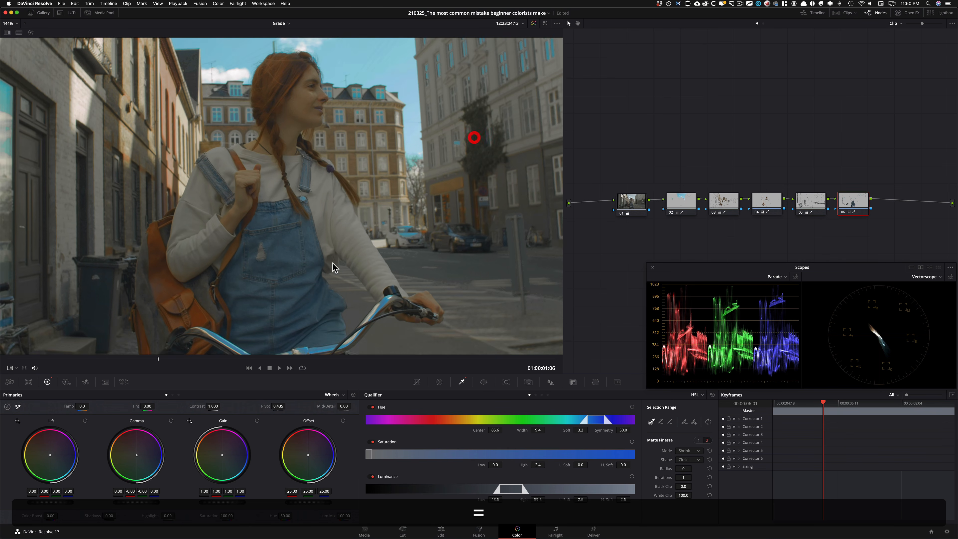
{"action": "scroll", "coordinate": [409, 153], "scroll_direction": "down", "scroll_amount": 3}
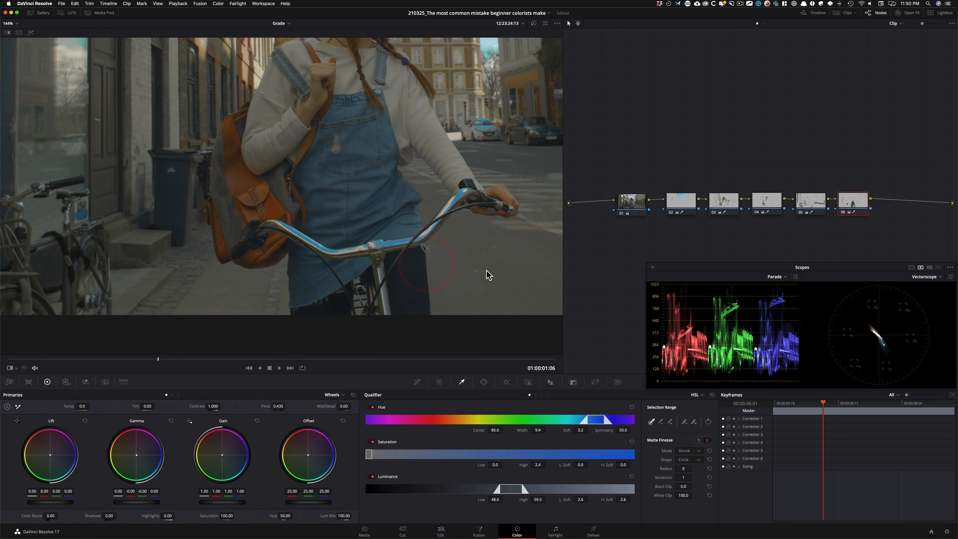
{"action": "key", "text": "super+equal"}
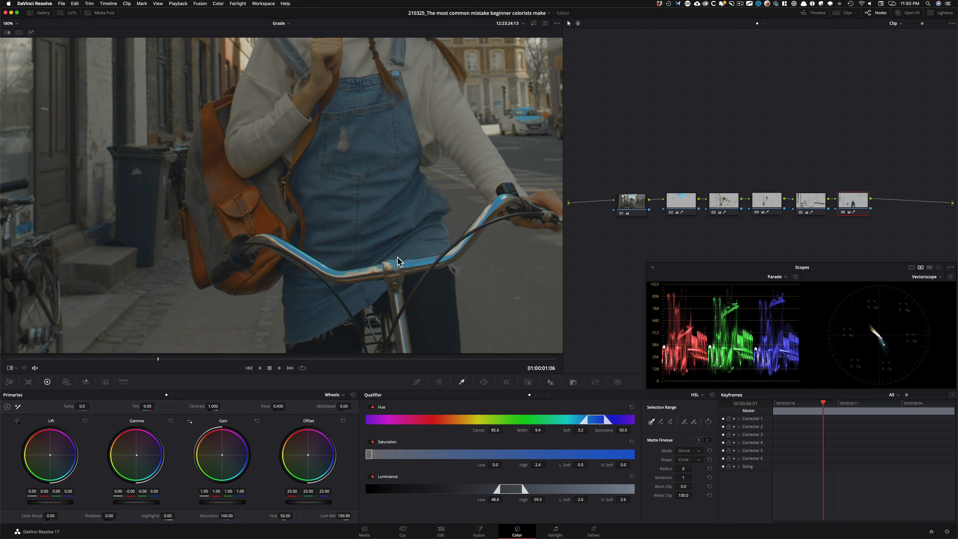
{"action": "key", "text": "shift+h"}
{"action": "key", "text": "shift+h"}
{"action": "scroll", "coordinate": [406, 187], "scroll_direction": "down", "scroll_amount": 2}
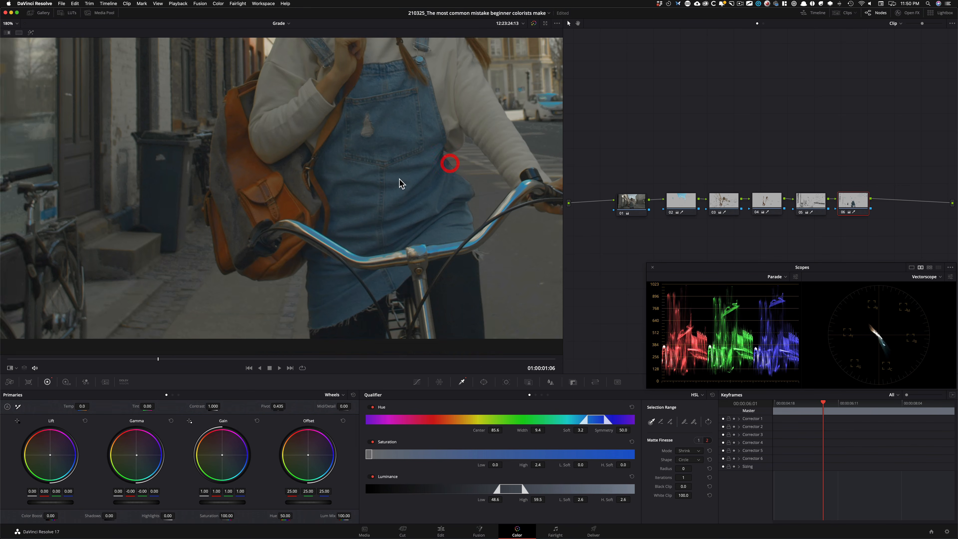
- Magnify the overalls to 439% and play the clip to its end to check the denim in motion
{"action": "key", "text": "super+equal"}
{"action": "key", "text": "super+equal"}
{"action": "key", "text": "super+equal"}
{"action": "key", "text": "super+equal"}
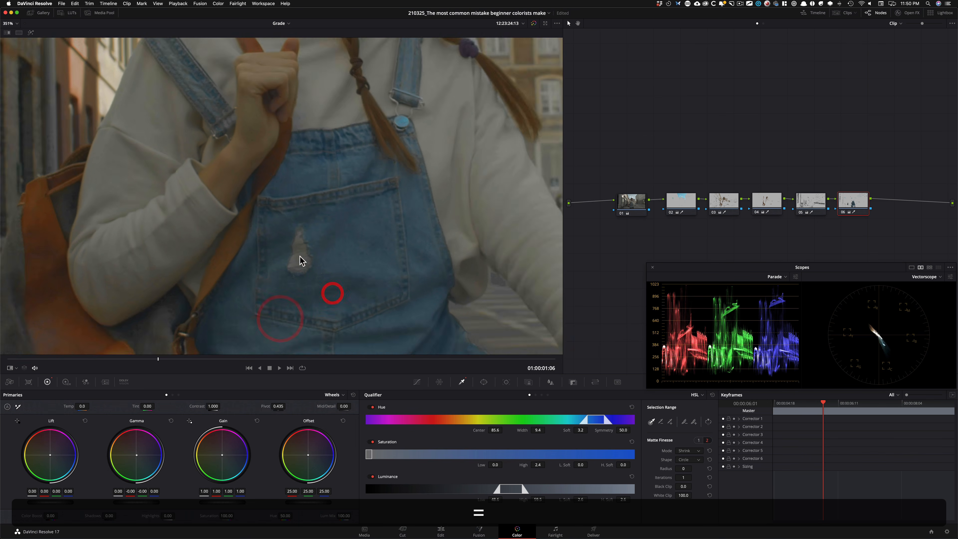
{"action": "scroll", "coordinate": [301, 259], "scroll_direction": "up", "scroll_amount": 3}
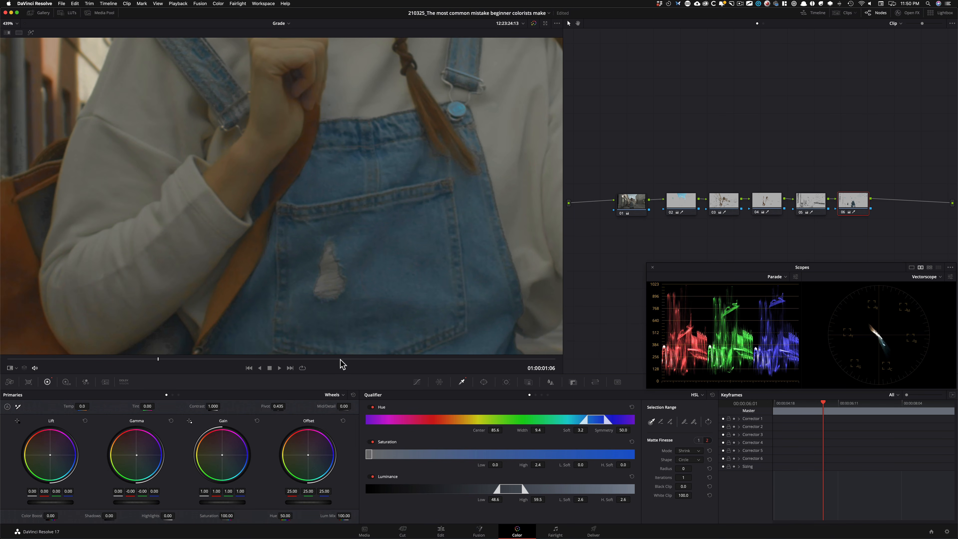
{"action": "key", "text": "space"}
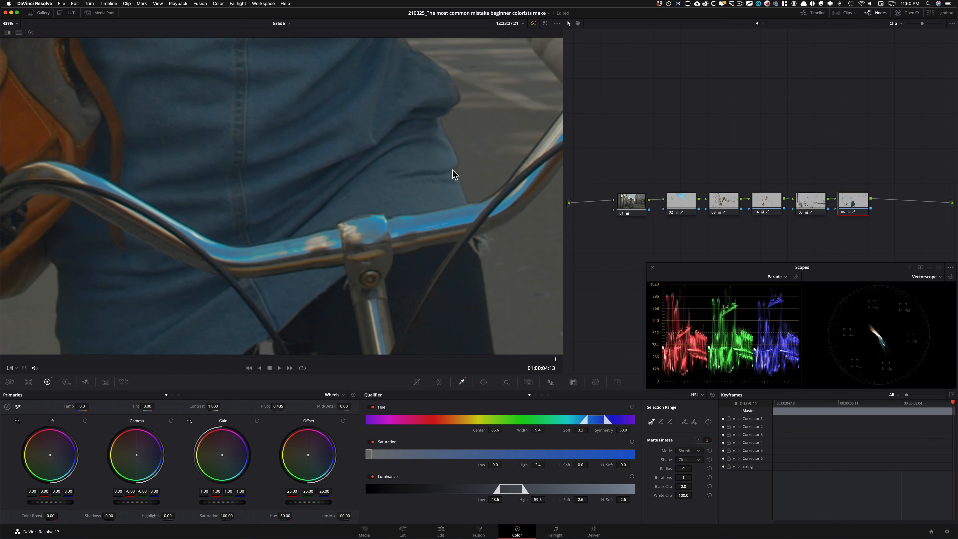
- Examine the edge of the denim skirt against the road at 857% with the whole grade bypassed and restored
{"action": "key", "text": "backslash"}
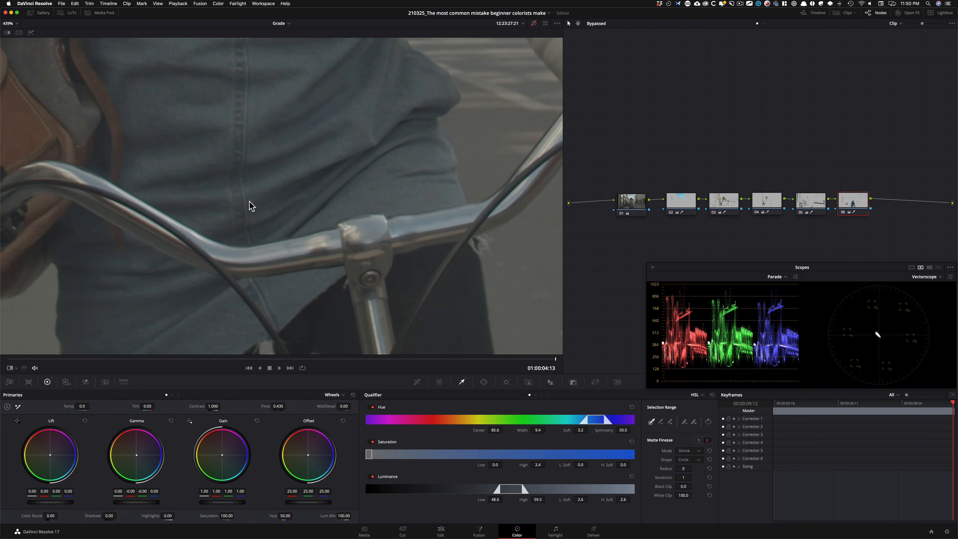
{"action": "key", "text": "super+equal"}
{"action": "key", "text": "super+equal"}
{"action": "left_click", "coordinate": [208, 231]}
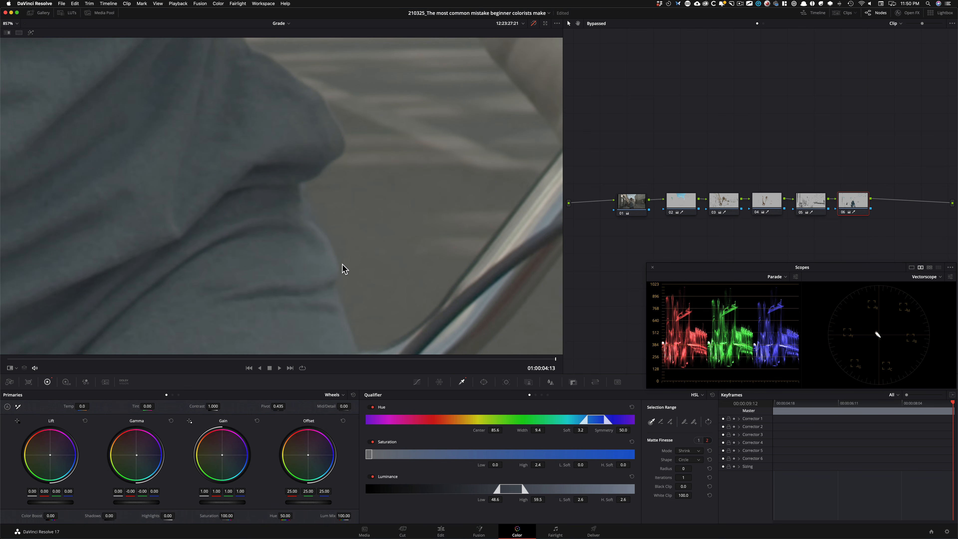
{"action": "key", "text": "backslash"}
{"action": "key", "text": "backslash"}
{"action": "key", "text": "backslash"}
{"action": "key", "text": "backslash"}
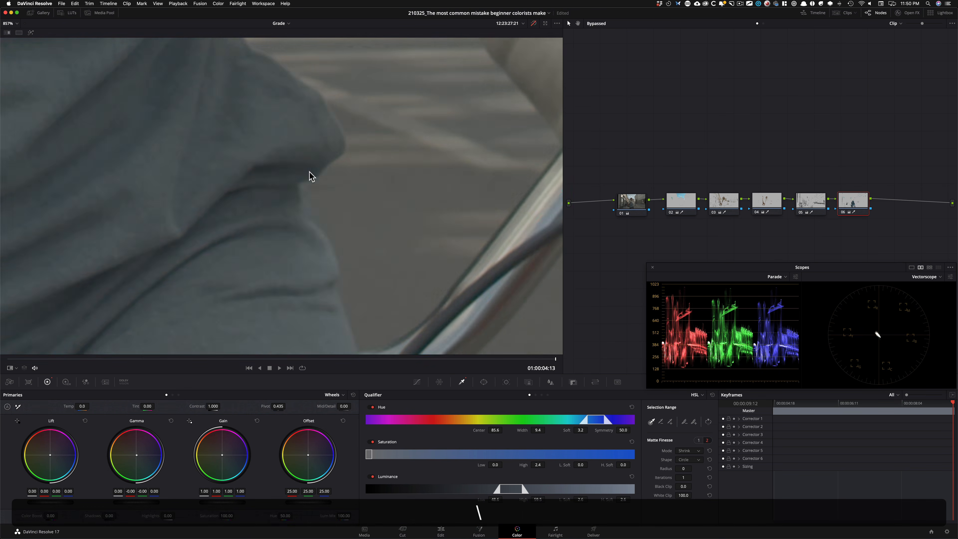
- Compare graded and ungraded versions of the upper denim edge and the road behind it
{"action": "key", "text": "backslash"}
{"action": "key", "text": "backslash"}
{"action": "key", "text": "backslash"}
{"action": "left_click_drag", "start_coordinate": [425, 193], "coordinate": [426, 237]}
{"action": "key", "text": "backslash"}
{"action": "key", "text": "backslash"}
{"action": "left_click_drag", "start_coordinate": [448, 186], "coordinate": [462, 267]}
{"action": "key", "text": "backslash"}
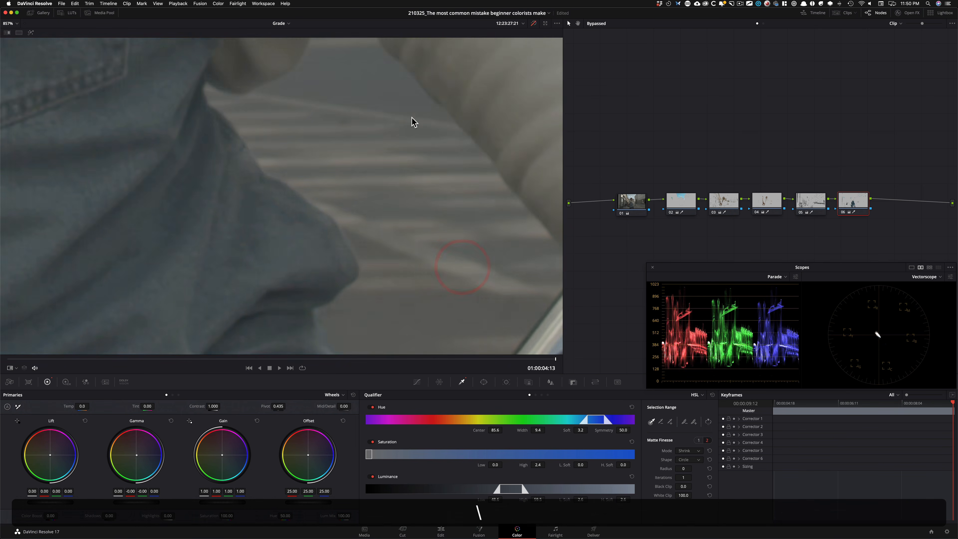
- Inspect the sleeve and the parked cars behind it close up, comparing them with the grade bypassed and on
{"action": "key", "text": "backslash"}
{"action": "left_click_drag", "start_coordinate": [413, 120], "coordinate": [437, 206]}
{"action": "left_click_drag", "start_coordinate": [352, 230], "coordinate": [202, 304]}
{"action": "key", "text": "backslash"}
{"action": "key", "text": "backslash"}
{"action": "left_click_drag", "start_coordinate": [490, 225], "coordinate": [237, 293]}
{"action": "left_click_drag", "start_coordinate": [449, 214], "coordinate": [302, 312]}
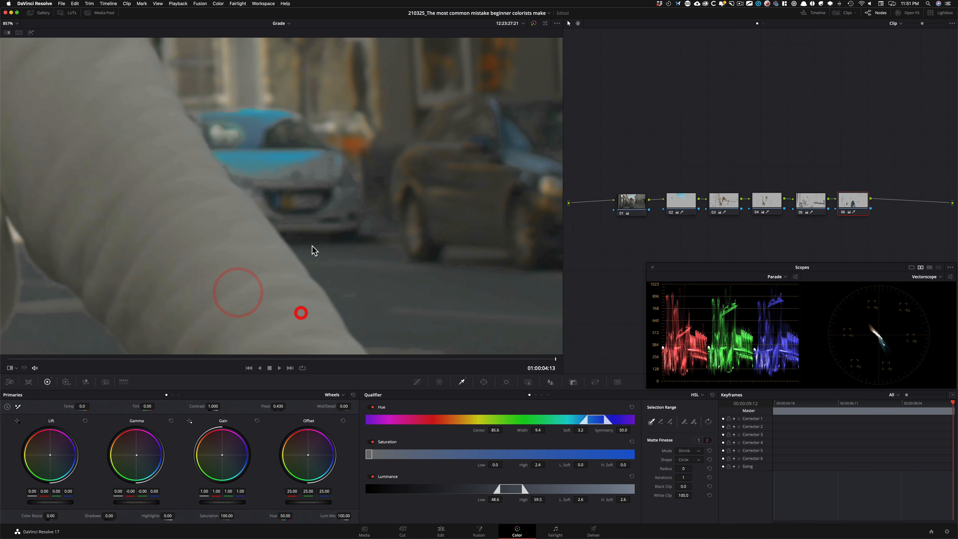
- Inspect the dark parked car beside the sleeve at 857%, comparing it with the whole grade bypassed and on
{"action": "key", "text": "backslash"}
{"action": "key", "text": "backslash"}
{"action": "left_click_drag", "start_coordinate": [385, 223], "coordinate": [162, 270]}
{"action": "left_click_drag", "start_coordinate": [354, 244], "coordinate": [199, 242]}
{"action": "key", "text": "backslash"}
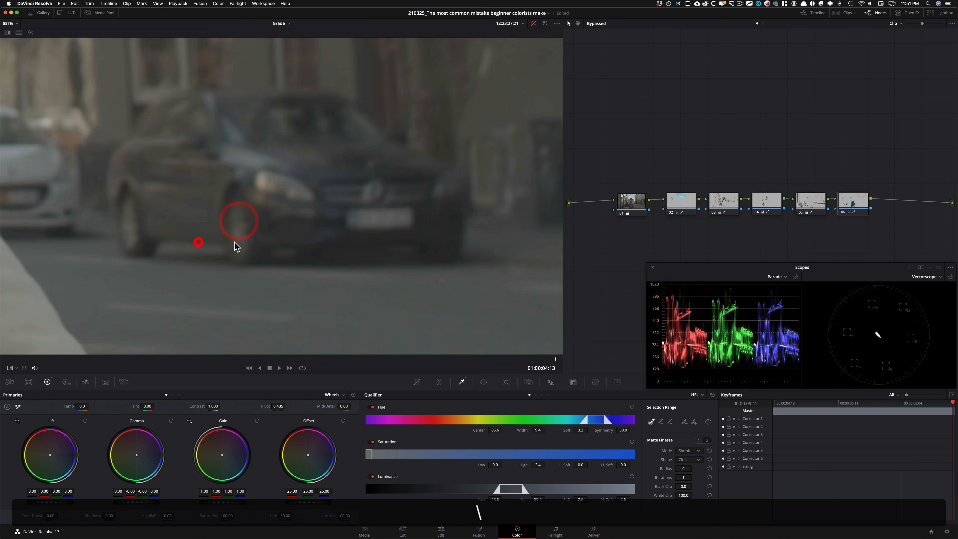
{"action": "key", "text": "backslash"}
{"action": "left_click_drag", "start_coordinate": [333, 202], "coordinate": [360, 239]}
{"action": "key", "text": "backslash"}
{"action": "key", "text": "backslash"}
{"action": "left_click_drag", "start_coordinate": [342, 206], "coordinate": [338, 204]}
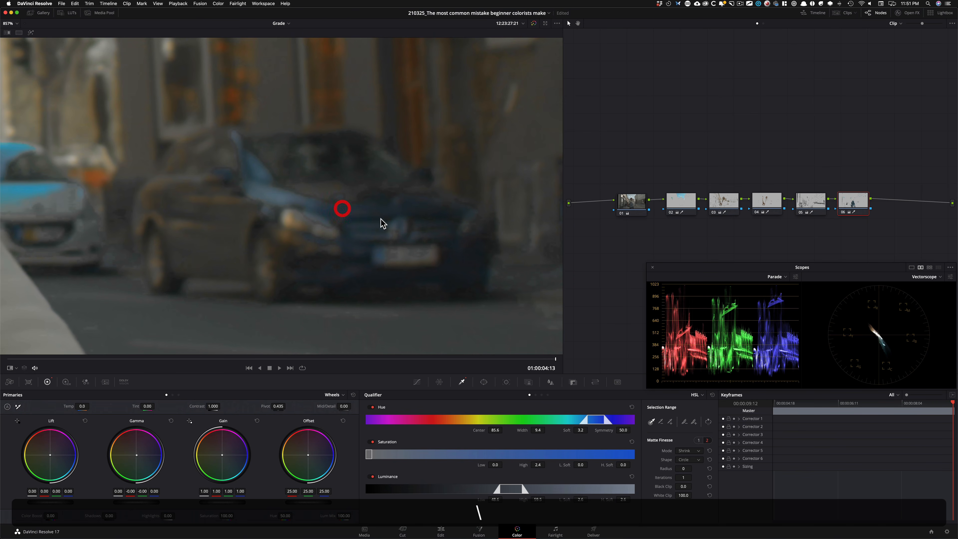
{"action": "left_click_drag", "start_coordinate": [376, 237], "coordinate": [336, 237]}
{"action": "key", "text": "backslash"}
{"action": "key", "text": "backslash"}
- Check the street beyond the dark car and back across the parked cars with the grade bypassed and restored
{"action": "left_click_drag", "start_coordinate": [429, 226], "coordinate": [89, 221]}
{"action": "key", "text": "backslash"}
{"action": "key", "text": "backslash"}
{"action": "mouse_move", "coordinate": [419, 218]}
{"action": "left_mouse_down"}
{"action": "mouse_move", "coordinate": [152, 273]}
{"action": "mouse_move", "coordinate": [515, 229]}
{"action": "left_mouse_up"}
{"action": "left_click_drag", "start_coordinate": [361, 221], "coordinate": [496, 212]}
{"action": "left_click_drag", "start_coordinate": [331, 214], "coordinate": [460, 210]}
{"action": "left_click_drag", "start_coordinate": [309, 222], "coordinate": [463, 218]}
{"action": "key", "text": "backslash"}
{"action": "left_click_drag", "start_coordinate": [242, 202], "coordinate": [271, 206]}
{"action": "key", "text": "backslash"}
{"action": "key", "text": "shift+z"}
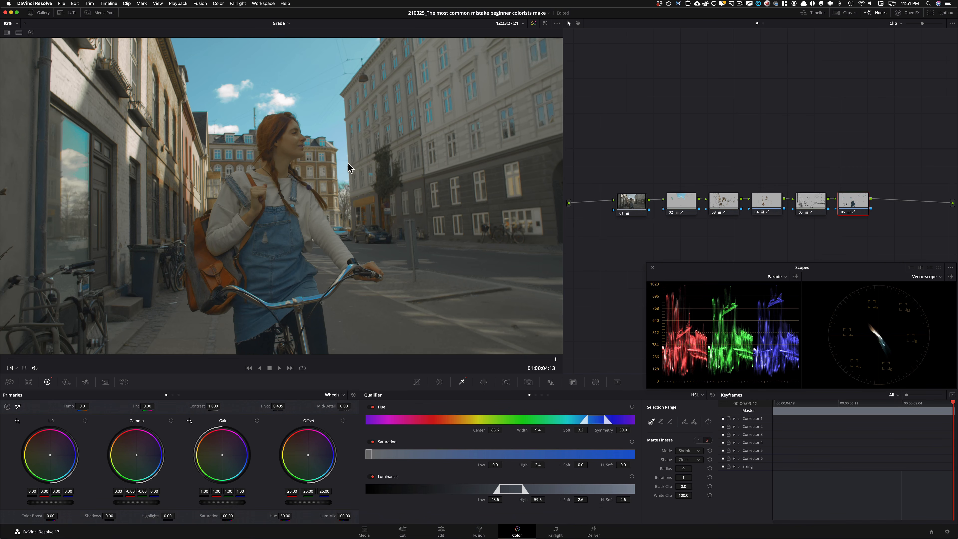
- Magnify the sky reflection in the shop window to about 686% and examine the keyed edges with the grade toggled
{"action": "scroll", "coordinate": [95, 182], "scroll_direction": "up", "scroll_amount": 2}
{"action": "key", "text": "super+equal"}
{"action": "key", "text": "super+equal"}
{"action": "key", "text": "super+equal"}
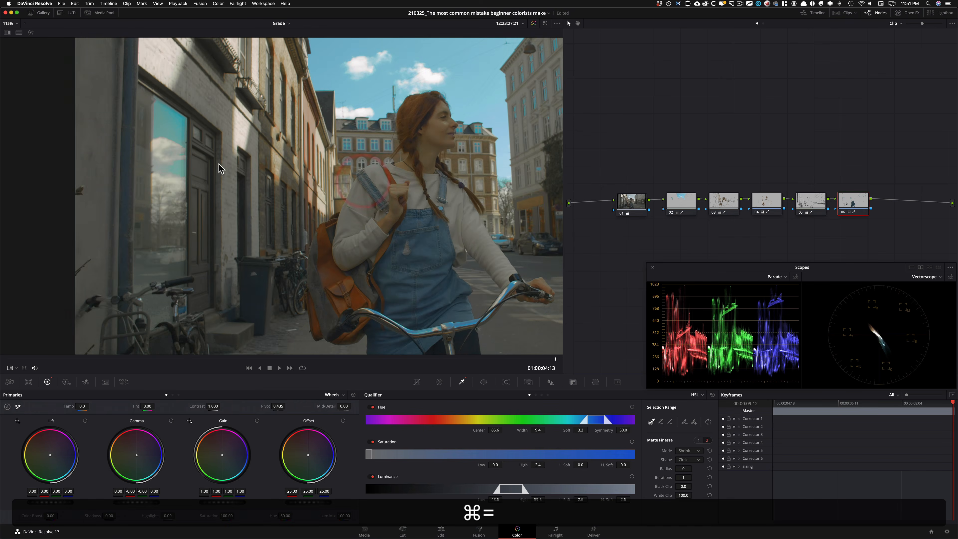
{"action": "key", "text": "super+equal"}
{"action": "key", "text": "super+equal"}
{"action": "key", "text": "super+equal"}
{"action": "key", "text": "super+equal"}
{"action": "key", "text": "super+equal"}
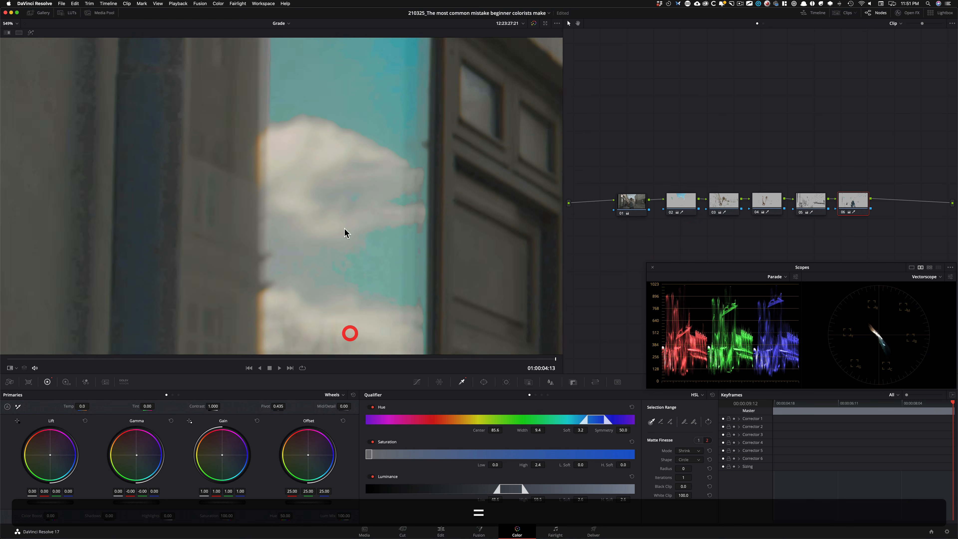
{"action": "left_click_drag", "start_coordinate": [305, 215], "coordinate": [355, 222]}
{"action": "key", "text": "backslash"}
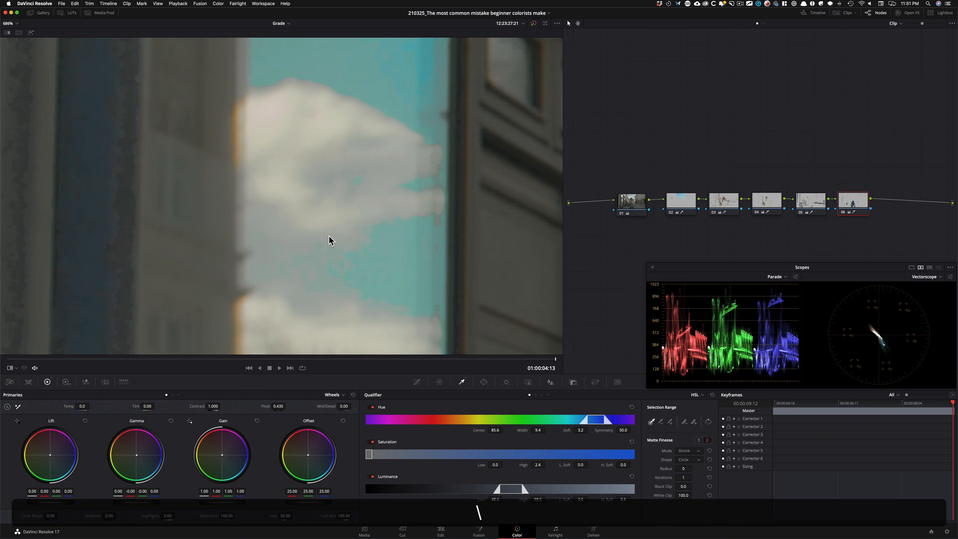
{"action": "key", "text": "shift+z"}
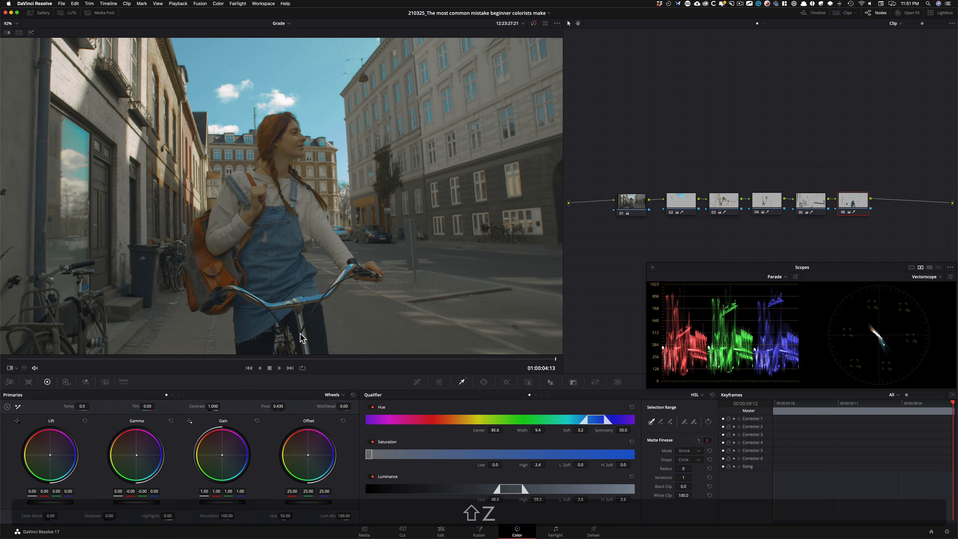
- Compare the full frame at 01:00:03:00 with all grades bypassed and on
{"action": "key", "text": "Home"}
{"action": "left_click", "coordinate": [368, 362]}
{"action": "key", "text": "shift+d"}
{"action": "key", "text": "shift+d"}
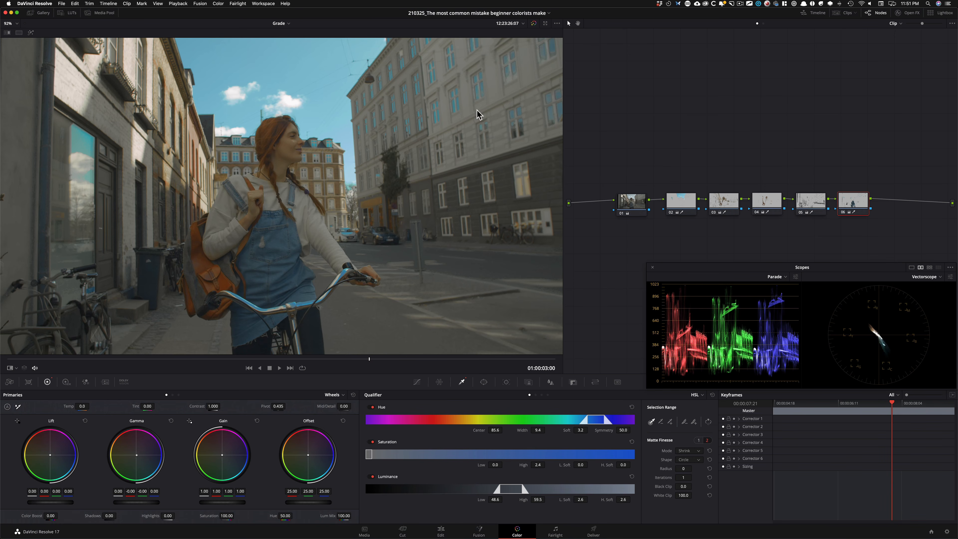
- Create a new color grading version reset to a single node, and align that node at the start of the chain
{"action": "key", "text": "super+y"}
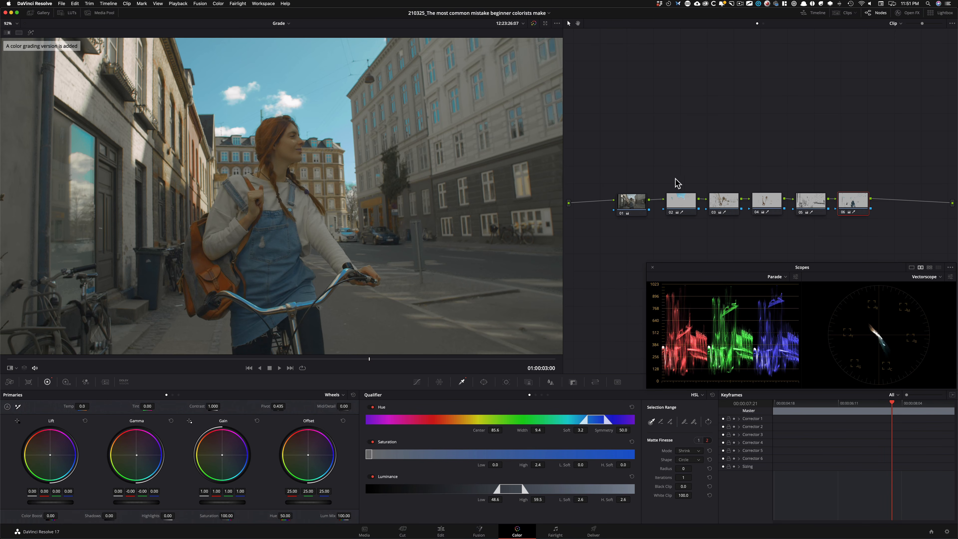
{"action": "key", "text": "alt+z"}
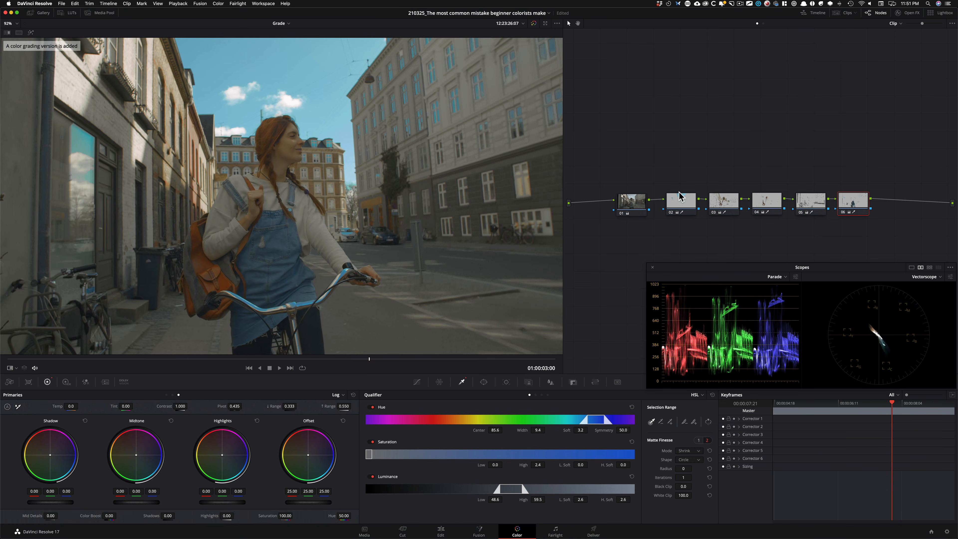
{"action": "key", "text": "super+Home"}
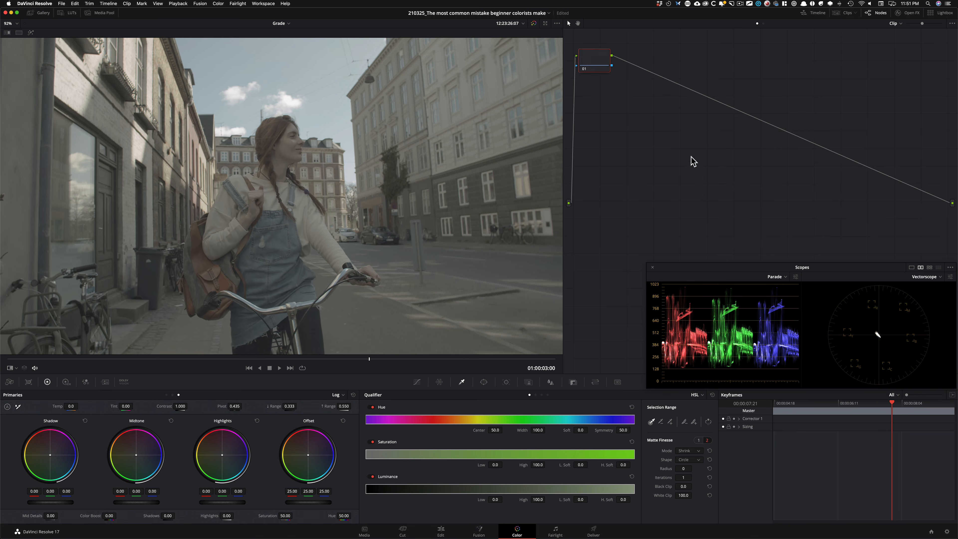
{"action": "left_click_drag", "start_coordinate": [598, 65], "coordinate": [622, 209]}
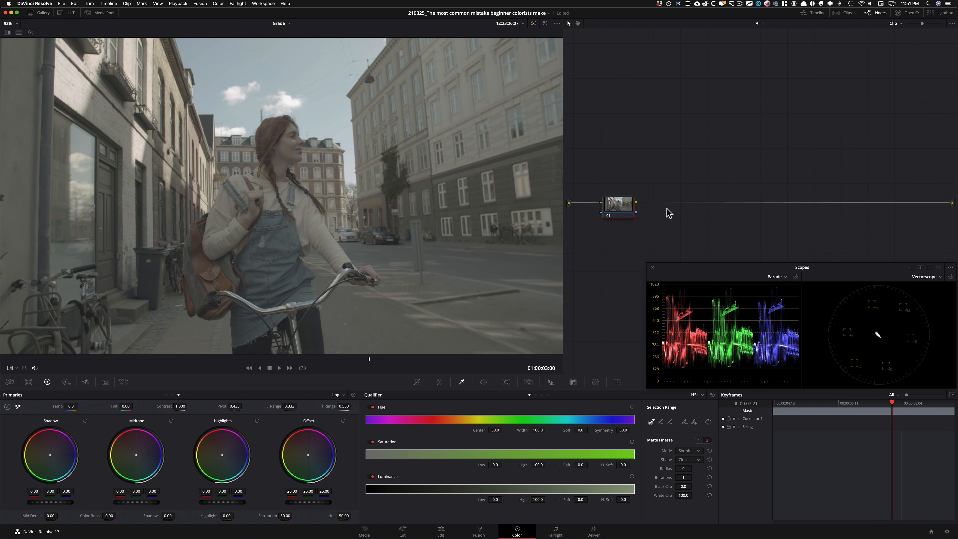
- Label the first node temp/tint and add a serial node labeled con after it
{"action": "key", "text": "Tab"}
{"action": "type", "text": "temp/tint"}
{"action": "key", "text": "Return"}
{"action": "key", "text": "alt+s"}
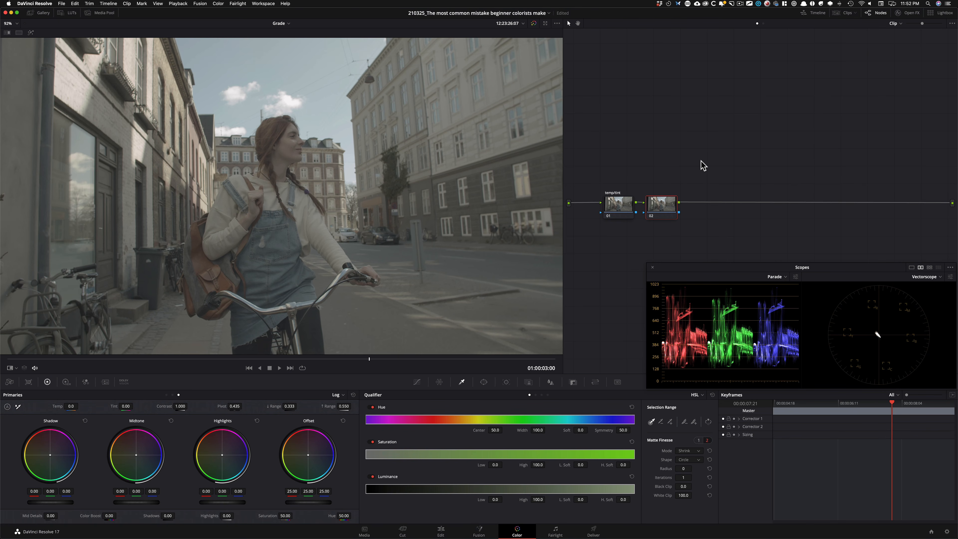
{"action": "key", "text": "Tab"}
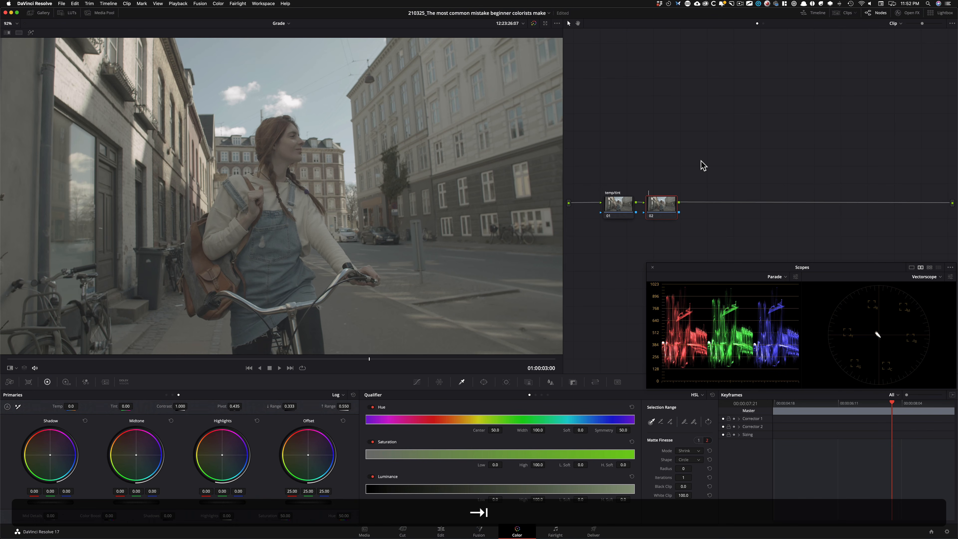
{"action": "type", "text": "con"}
{"action": "key", "text": "Return"}
- Extend the chain with two more serial nodes labeled pri and hsl
{"action": "key", "text": "alt+s"}
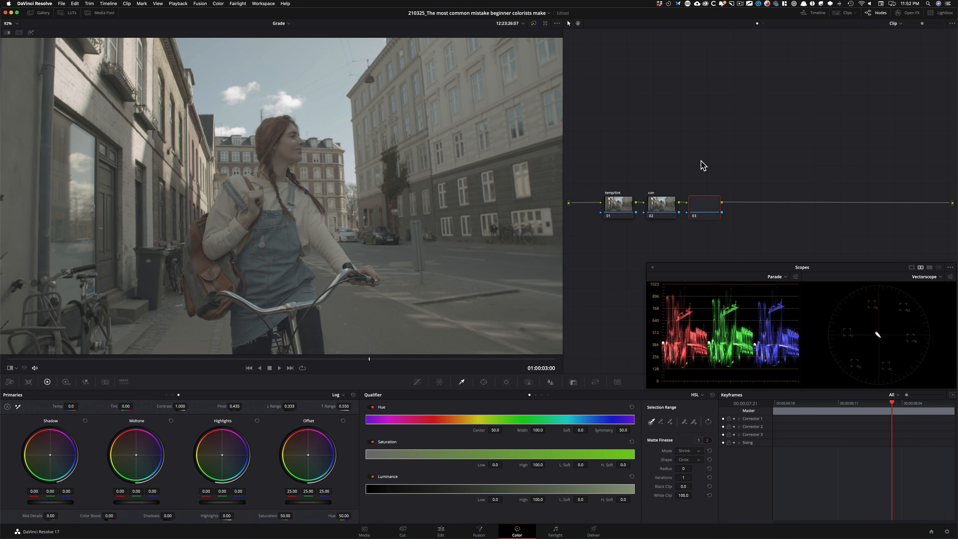
{"action": "key", "text": "Tab"}
{"action": "type", "text": "pri"}
{"action": "key", "text": "Return"}
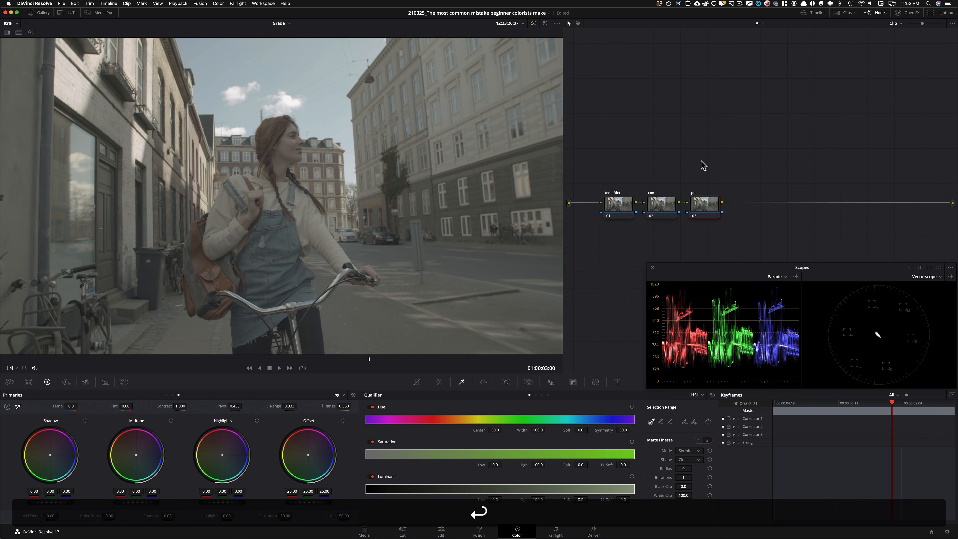
{"action": "key", "text": "alt+s"}
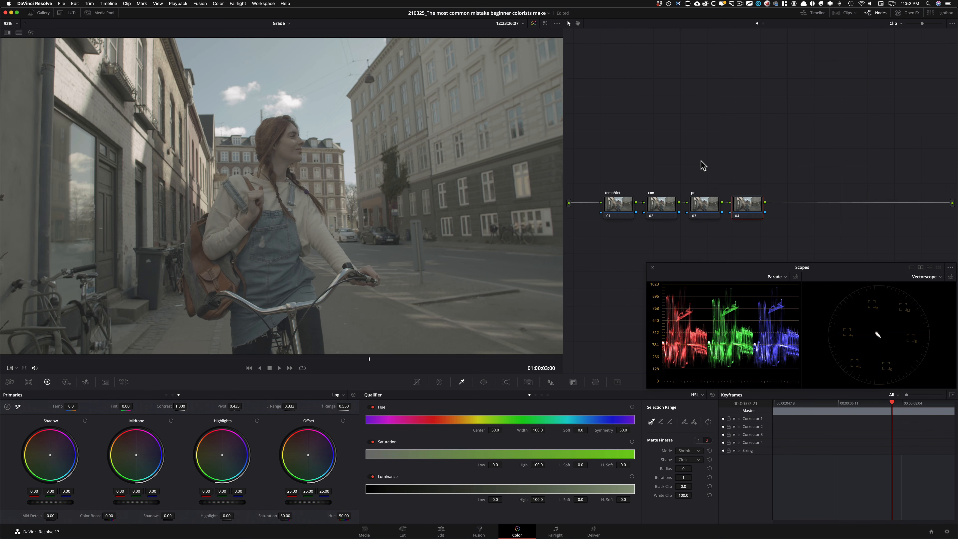
{"action": "key", "text": "Tab"}
{"action": "type", "text": "hsl"}
{"action": "key", "text": "Return"}
{"action": "key", "text": "alt+s"}
{"action": "left_click_drag", "start_coordinate": [787, 208], "coordinate": [616, 245]}
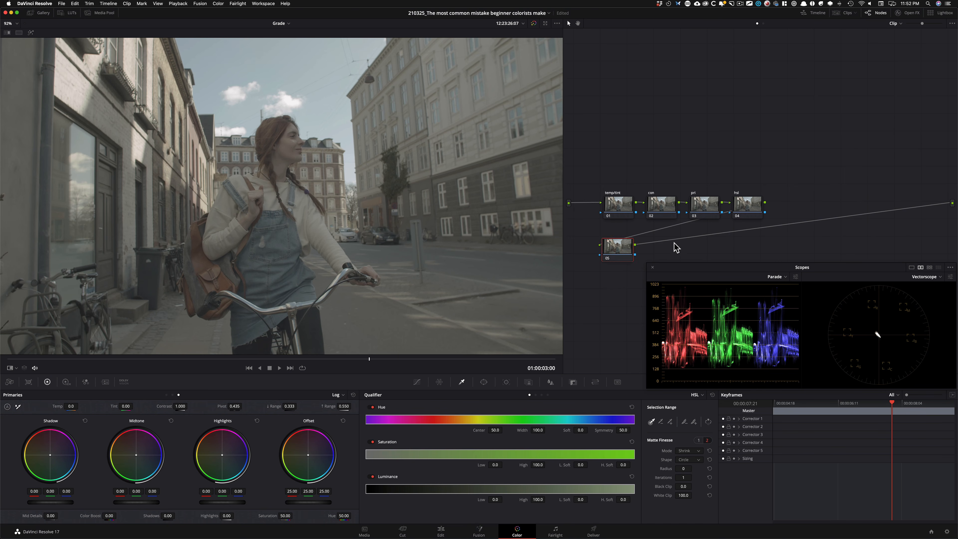
{"action": "key", "text": "BackSpace"}
- At 01:00:02:00, set the con node's contrast to 1.323 and its pivot to 0.350
{"action": "key", "text": "shift+semicolon"}
{"action": "key", "text": "shift+semicolon"}
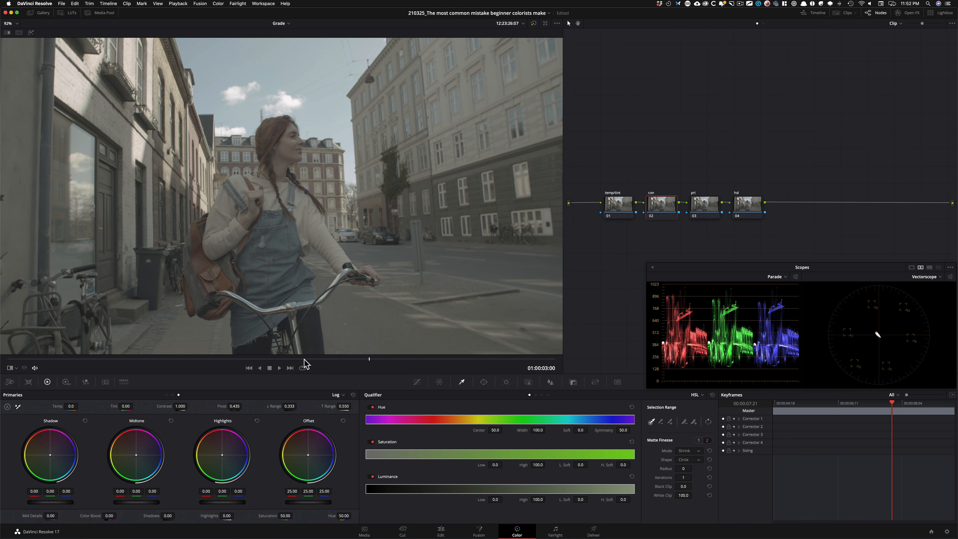
{"action": "left_click", "coordinate": [260, 368]}
{"action": "left_click", "coordinate": [258, 368]}
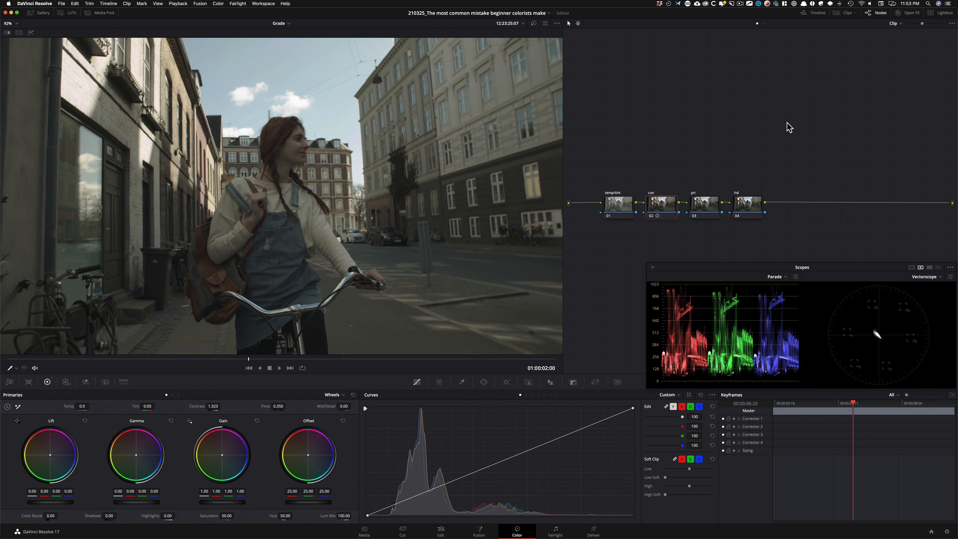
- Set the pri node's lift to -0.04, gamma to 0.08, gain to 0.89 and saturation to 100
{"action": "key", "text": "shift+apostrophe"}
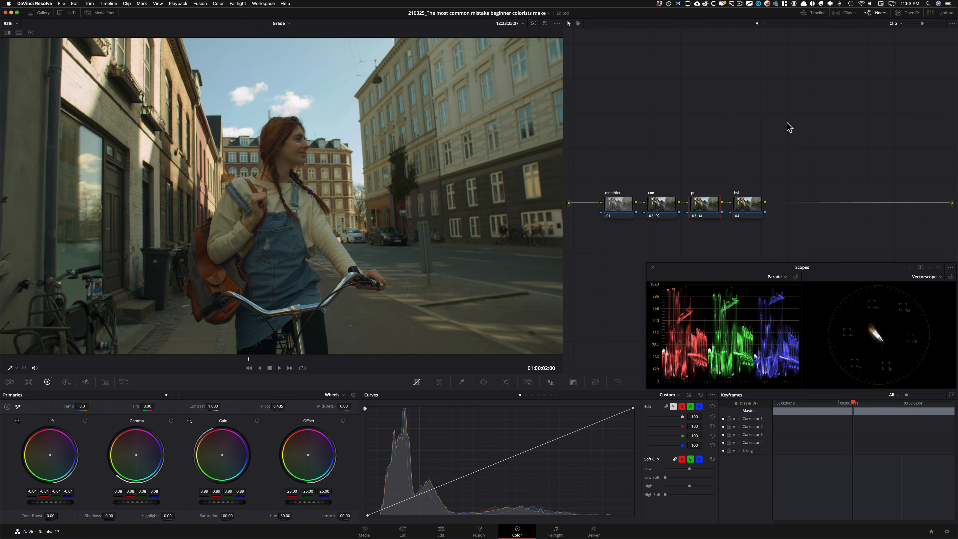
- In the hsl node's Hue Vs Sat curve, lower the saturation of the yellows to 0.69 at input hue 316
{"action": "left_click", "coordinate": [761, 202]}
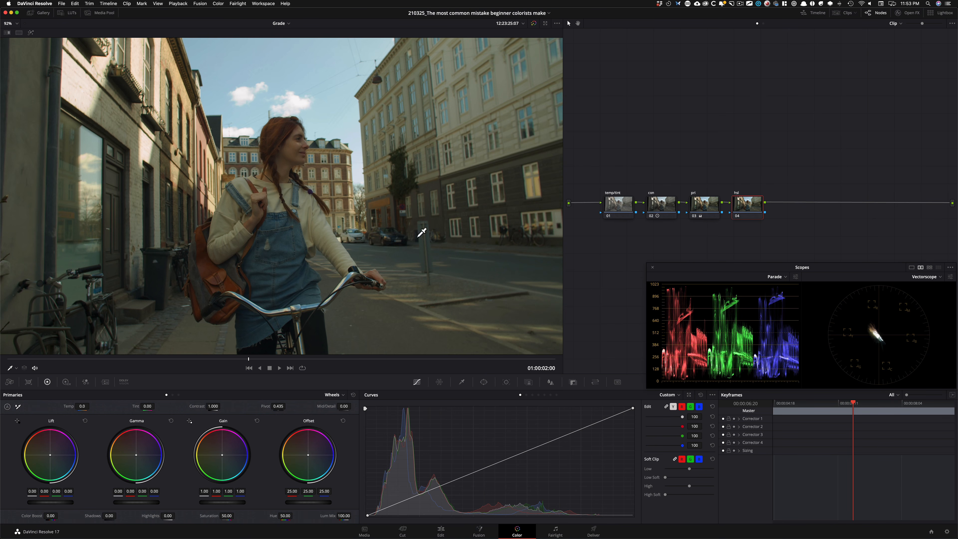
{"action": "left_click", "coordinate": [532, 395]}
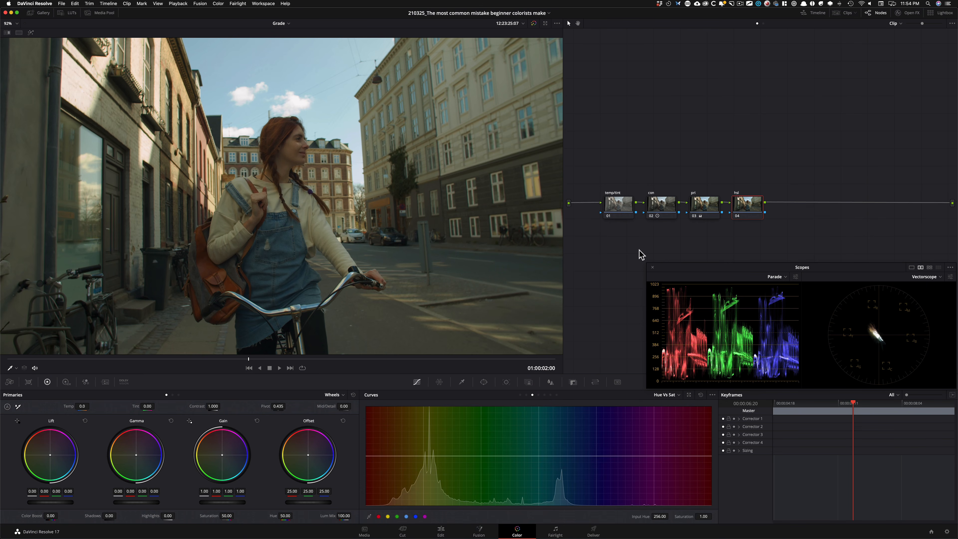
{"action": "key", "text": "Down"}
{"action": "key", "text": "Down"}
{"action": "key", "text": "Down"}
{"action": "key", "text": "Down"}
{"action": "key", "text": "Down"}
{"action": "key", "text": "Down"}
{"action": "key", "text": "Down"}
{"action": "key", "text": "Down"}
{"action": "key", "text": "Down"}
{"action": "key", "text": "Down"}
{"action": "key", "text": "Down"}
{"action": "key", "text": "Down"}
{"action": "key", "text": "Down"}
{"action": "key", "text": "Down"}
{"action": "key", "text": "Down"}
{"action": "key", "text": "Down"}
{"action": "key", "text": "Down"}
{"action": "key", "text": "Down"}
{"action": "key", "text": "Down"}
{"action": "key", "text": "Down"}
{"action": "key", "text": "Down"}
{"action": "key", "text": "Down"}
{"action": "key", "text": "Down"}
{"action": "key", "text": "Down"}
{"action": "key", "text": "Down"}
{"action": "key", "text": "Down"}
{"action": "key", "text": "Down"}
{"action": "key", "text": "Down"}
{"action": "key", "text": "Down"}
{"action": "key", "text": "Down"}
{"action": "key", "text": "Down"}
{"action": "key", "text": "Down"}
{"action": "key", "text": "Down"}
{"action": "key", "text": "Up"}
{"action": "key", "text": "Up"}
{"action": "key", "text": "Up"}
{"action": "key", "text": "Up"}
{"action": "key", "text": "Up"}
{"action": "key", "text": "Up"}
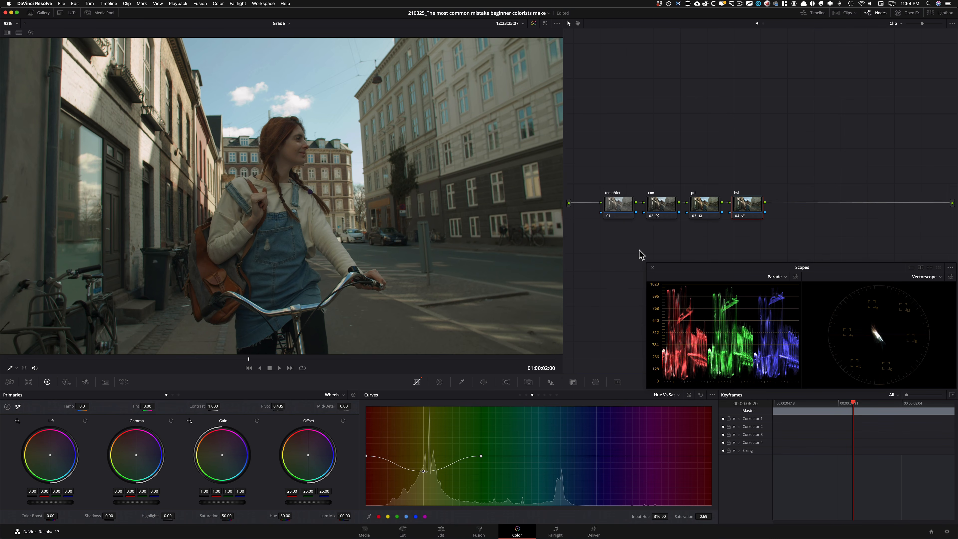
- Disable the hsl node and set the temp/tint node's temperature to -100 and its tint to 4.80
{"action": "key", "text": "shift+semicolon"}
{"action": "key", "text": "shift+semicolon"}
{"action": "key", "text": "shift+semicolon"}
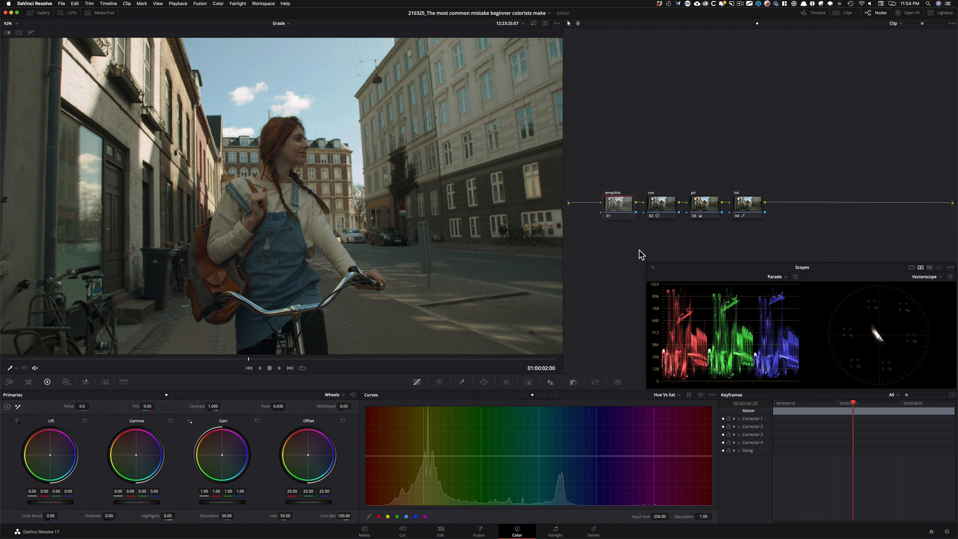
{"action": "key", "text": "shift+apostrophe"}
{"action": "key", "text": "shift+apostrophe"}
{"action": "key", "text": "shift+apostrophe"}
{"action": "key", "text": "ctrl+d"}
{"action": "key", "text": "shift+semicolon"}
{"action": "key", "text": "shift+semicolon"}
{"action": "key", "text": "shift+semicolon"}
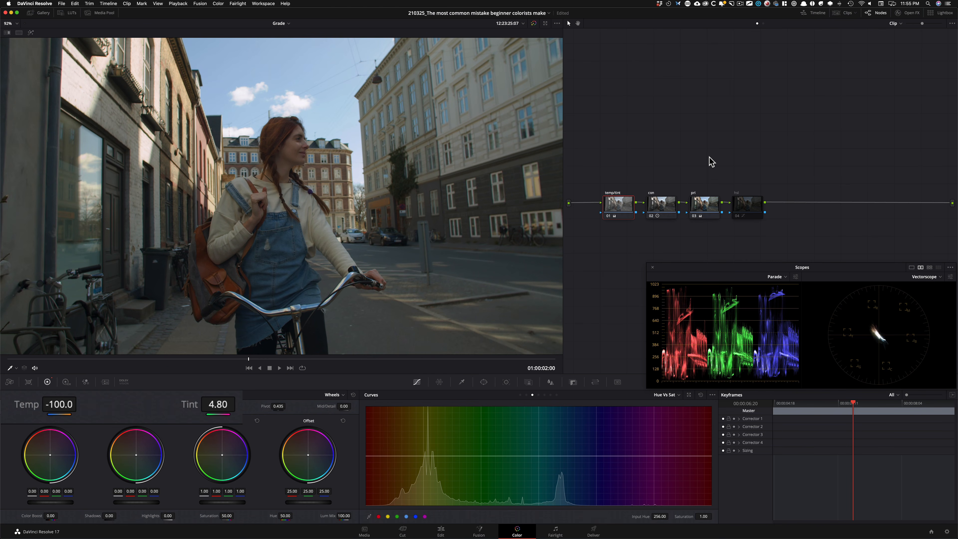
- Compare the shot's color balance with the temp/tint node disabled and enabled
{"action": "key", "text": "super+d"}
{"action": "key", "text": "super+d"}
{"action": "key", "text": "super+d"}
{"action": "key", "text": "super+d"}
{"action": "key", "text": "super+d"}
{"action": "key", "text": "super+d"}
{"action": "key", "text": "super+d"}
{"action": "key", "text": "super+d"}
{"action": "key", "text": "super+d"}
{"action": "key", "text": "super+d"}
{"action": "key", "text": "super+d"}
{"action": "key", "text": "super+d"}
{"action": "key", "text": "super+d"}
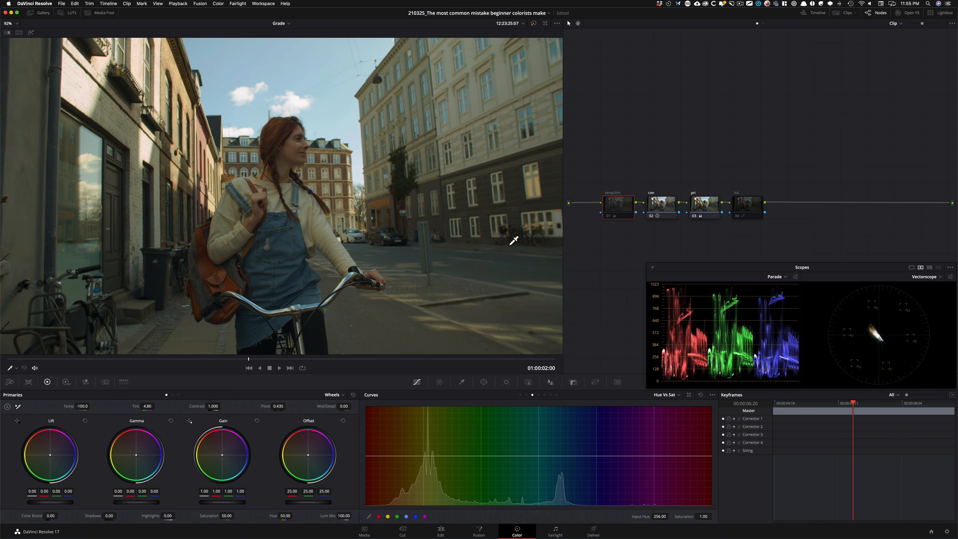
{"action": "key", "text": "super+d"}
{"action": "key", "text": "super+d"}
{"action": "key", "text": "super+d"}
{"action": "key", "text": "super+d"}
{"action": "key", "text": "super+d"}
{"action": "key", "text": "super+d"}
{"action": "key", "text": "super+d"}
{"action": "key", "text": "super+d"}
{"action": "key", "text": "super+d"}
{"action": "key", "text": "super+d"}
{"action": "key", "text": "super+d"}
{"action": "key", "text": "super+d"}
{"action": "key", "text": "super+d"}
{"action": "key", "text": "super+d"}
{"action": "key", "text": "super+d"}
{"action": "key", "text": "super+d"}
{"action": "key", "text": "super+d"}
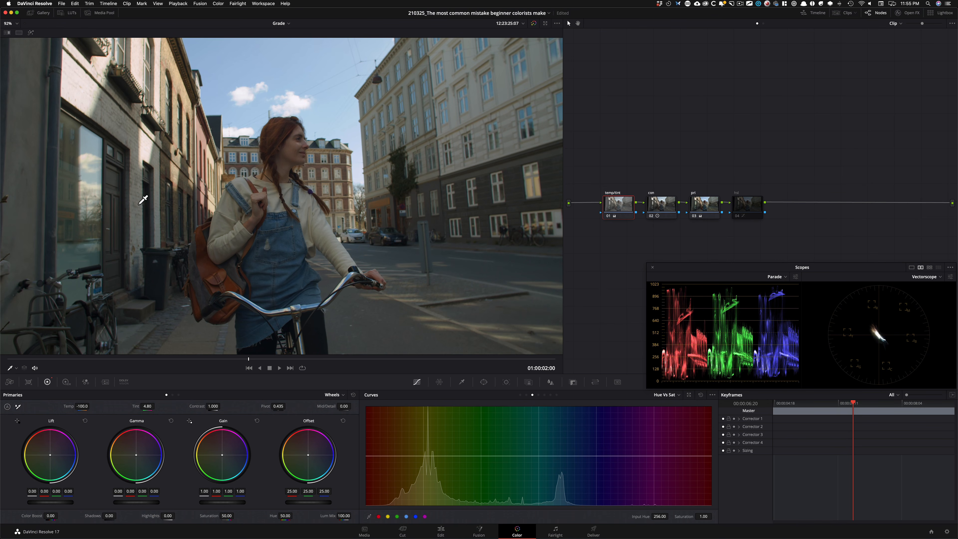
{"action": "key", "text": "super+d"}
{"action": "key", "text": "super+d"}
{"action": "key", "text": "super+d"}
{"action": "key", "text": "super+d"}
- Re-enable the hsl node and shift the sky blues toward cyan with its Hue Vs Hue curve
{"action": "key", "text": "shift+semicolon"}
{"action": "key", "text": "super+d"}
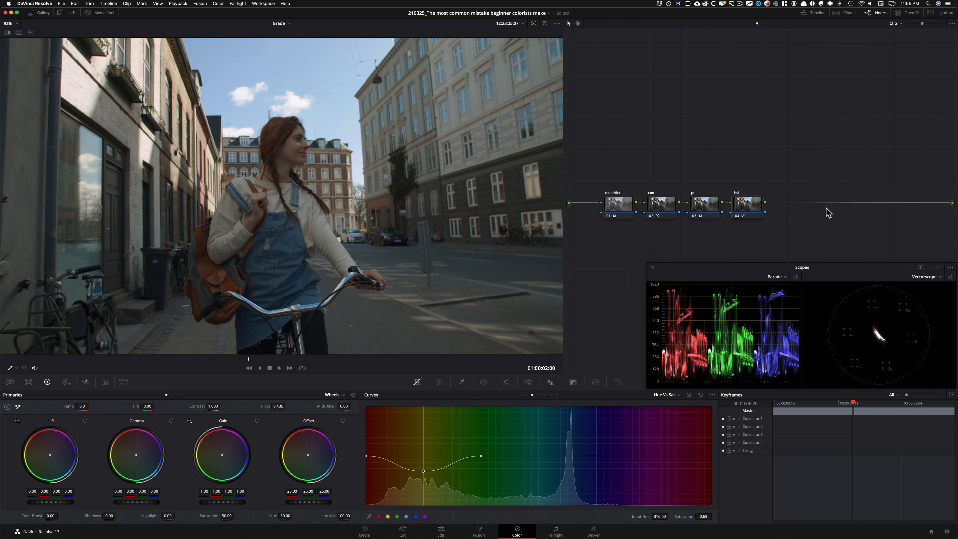
{"action": "key", "text": "alt+Left"}
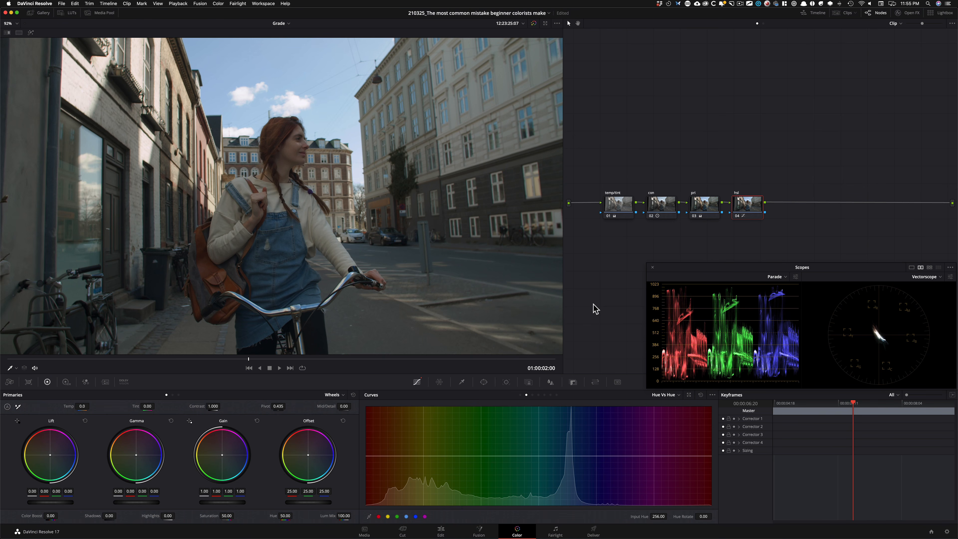
- Darken the cyans and blues with the hsl node's Hue Vs Lum curve, setting luminance gain to 0.76 at input hue 136
{"action": "key", "text": "alt+Right"}
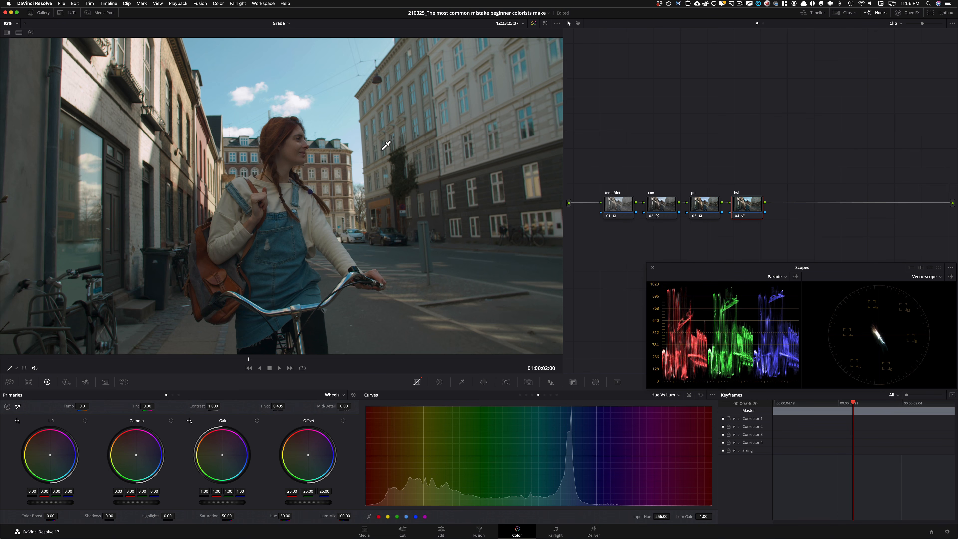
{"action": "left_click", "coordinate": [382, 149]}
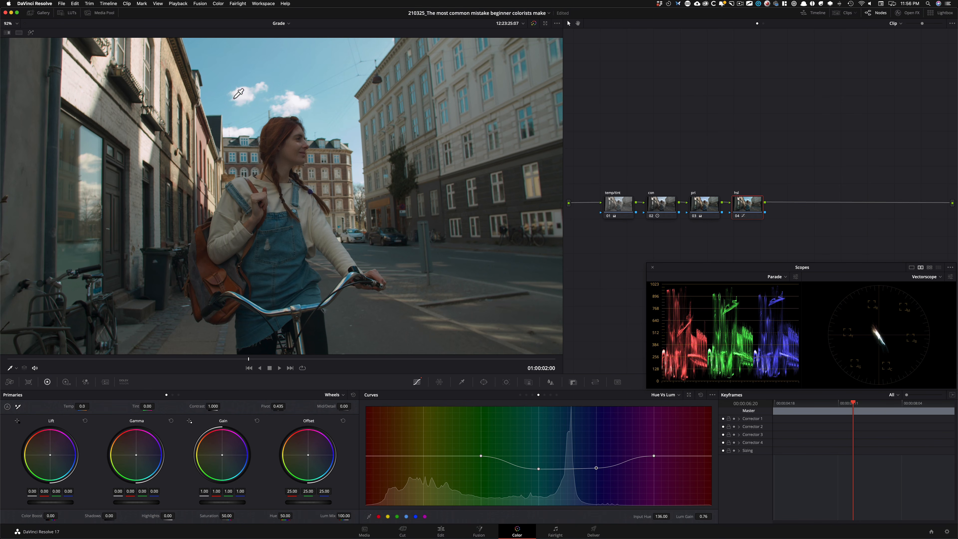
- Reduce the yellows and boost the cyans and blues with the hsl node's Hue Vs Sat curve, setting saturation to 1.30 at input hue 76
{"action": "key", "text": "ctrl+d"}
{"action": "key", "text": "ctrl+d"}
{"action": "key", "text": "ctrl+d"}
{"action": "key", "text": "ctrl+d"}
{"action": "key", "text": "ctrl+d"}
{"action": "key", "text": "ctrl+d"}
{"action": "key", "text": "ctrl+d"}
{"action": "key", "text": "ctrl+d"}
{"action": "key", "text": "ctrl+d"}
{"action": "key", "text": "ctrl+d"}
{"action": "key", "text": "ctrl+d"}
{"action": "key", "text": "ctrl+d"}
{"action": "key", "text": "ctrl+d"}
{"action": "key", "text": "ctrl+d"}
{"action": "key", "text": "ctrl+d"}
{"action": "key", "text": "ctrl+d"}
{"action": "key", "text": "ctrl+d"}
{"action": "key", "text": "ctrl+d"}
{"action": "key", "text": "ctrl+d"}
{"action": "key", "text": "ctrl+d"}
{"action": "key", "text": "ctrl+d"}
{"action": "key", "text": "ctrl+d"}
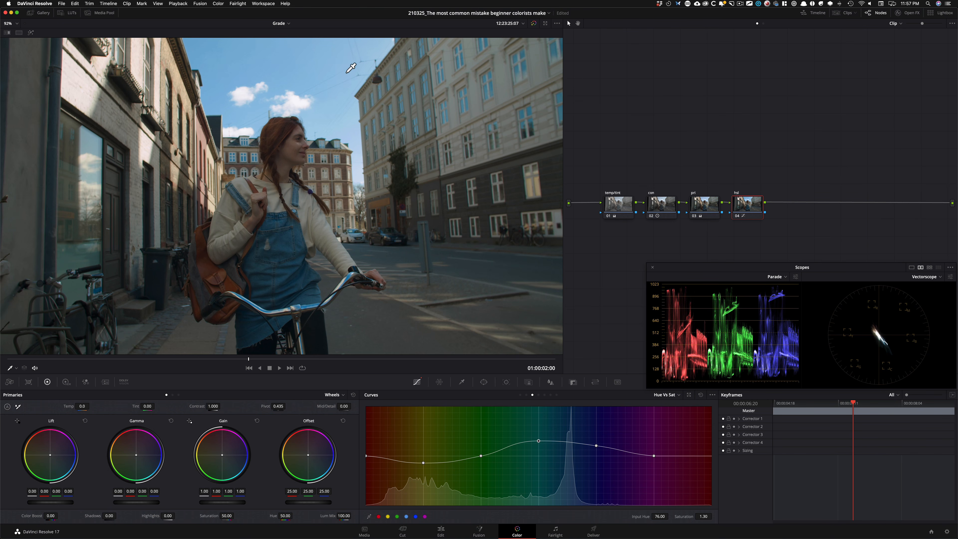
- Compare the shot with the hsl node's adjustments disabled and enabled, and select the pri node
{"action": "key", "text": "ctrl+d"}
{"action": "key", "text": "ctrl+d"}
{"action": "key", "text": "ctrl+d"}
{"action": "key", "text": "ctrl+d"}
{"action": "key", "text": "ctrl+d"}
{"action": "key", "text": "ctrl+d"}
{"action": "left_click", "coordinate": [701, 207]}
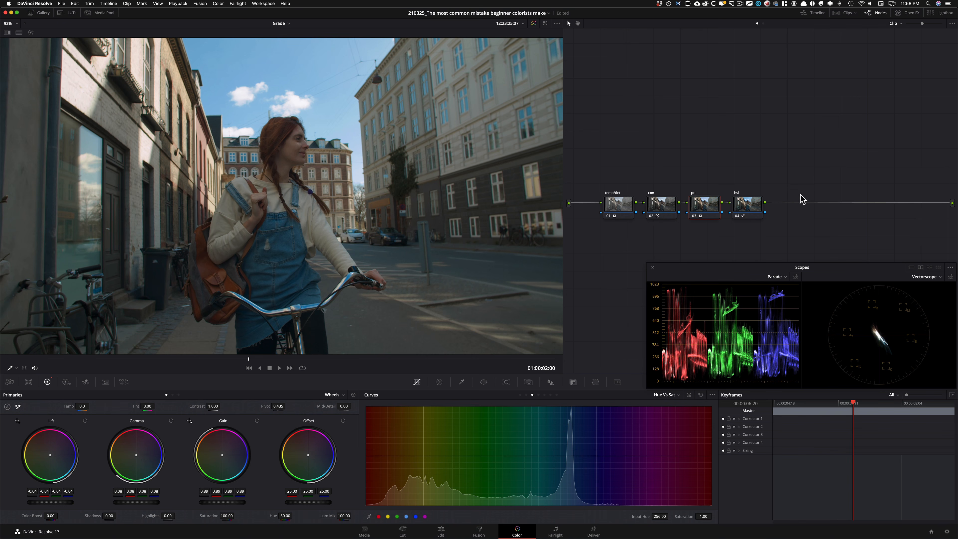
- Add a serial node after the hsl node, place it below the first node, and apply the Glow effect to it
{"action": "left_click", "coordinate": [746, 208]}
{"action": "key", "text": "alt+s"}
{"action": "left_click_drag", "start_coordinate": [785, 208], "coordinate": [620, 258]}
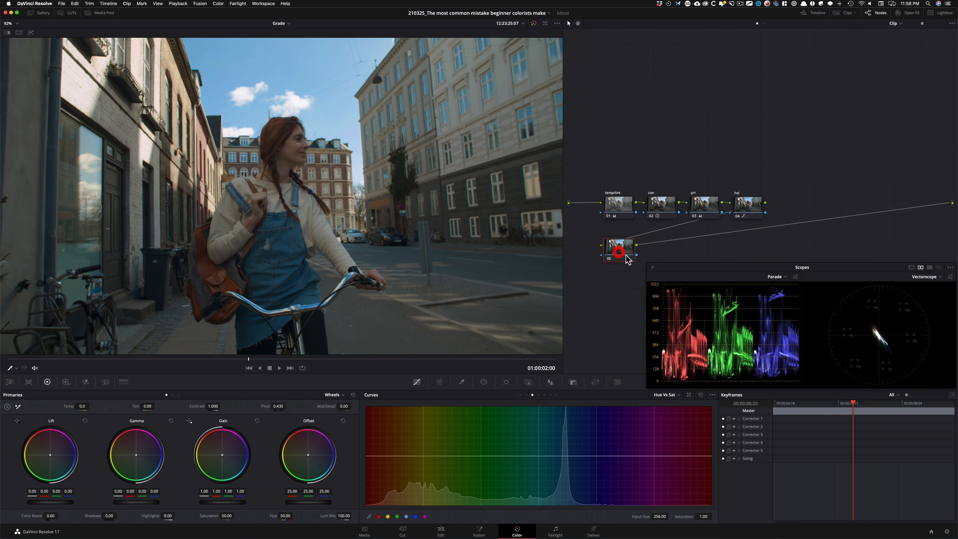
{"action": "left_click", "coordinate": [909, 12]}
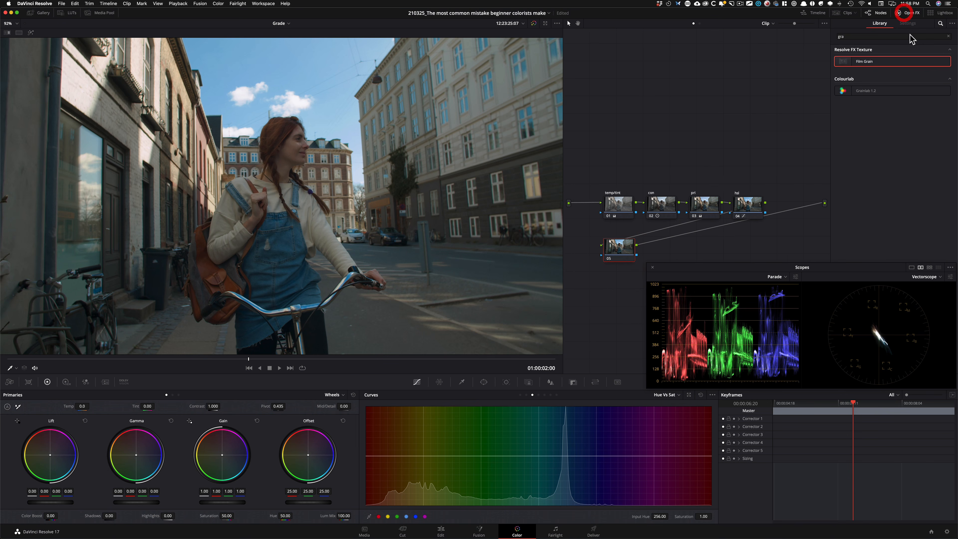
{"action": "left_click", "coordinate": [890, 35]}
{"action": "key", "text": "super+a"}
{"action": "type", "text": "glow"}
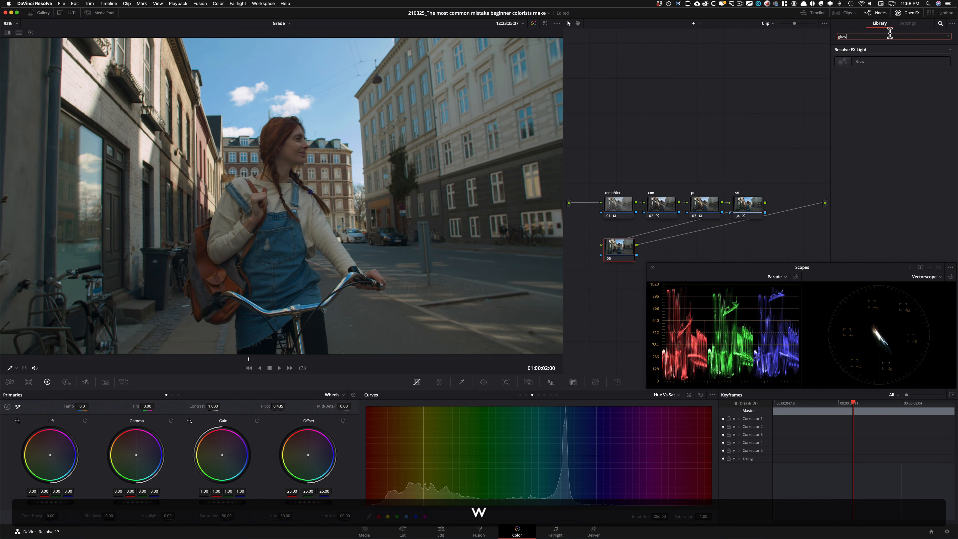
{"action": "left_click_drag", "start_coordinate": [857, 61], "coordinate": [615, 258]}
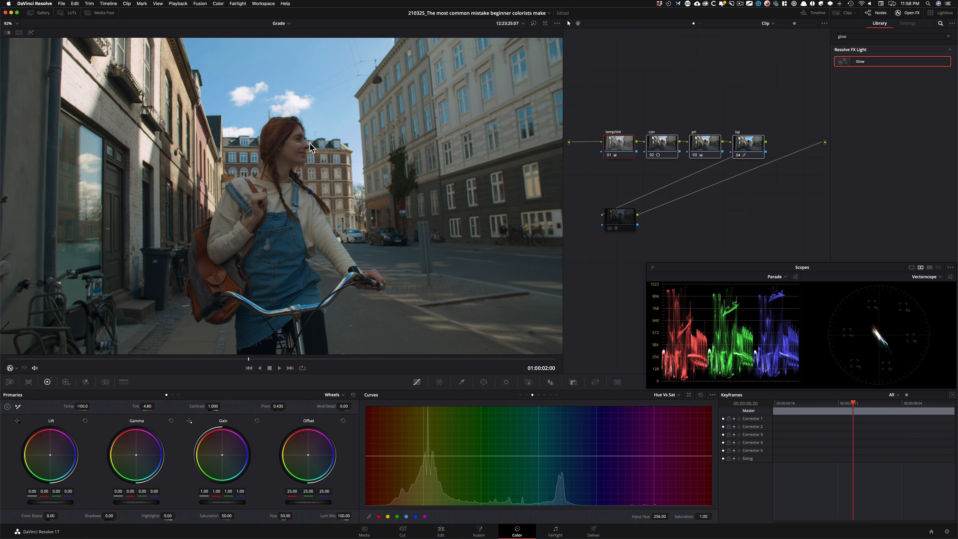
- Flip between the grade versions for comparison and re-enable the node holding the Glow effect
{"action": "key", "text": "super+b"}
{"action": "key", "text": "super+n"}
{"action": "left_click", "coordinate": [624, 219]}
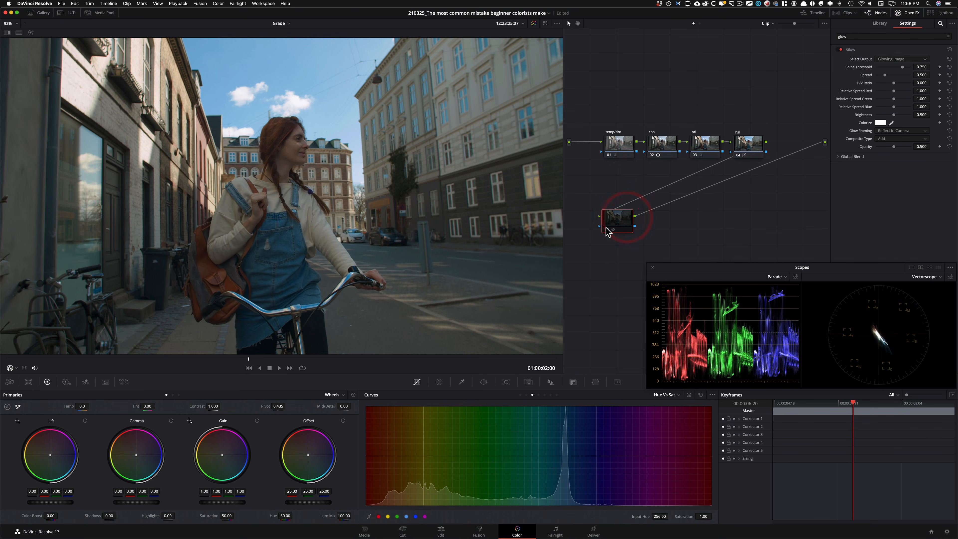
{"action": "key", "text": "super+d"}
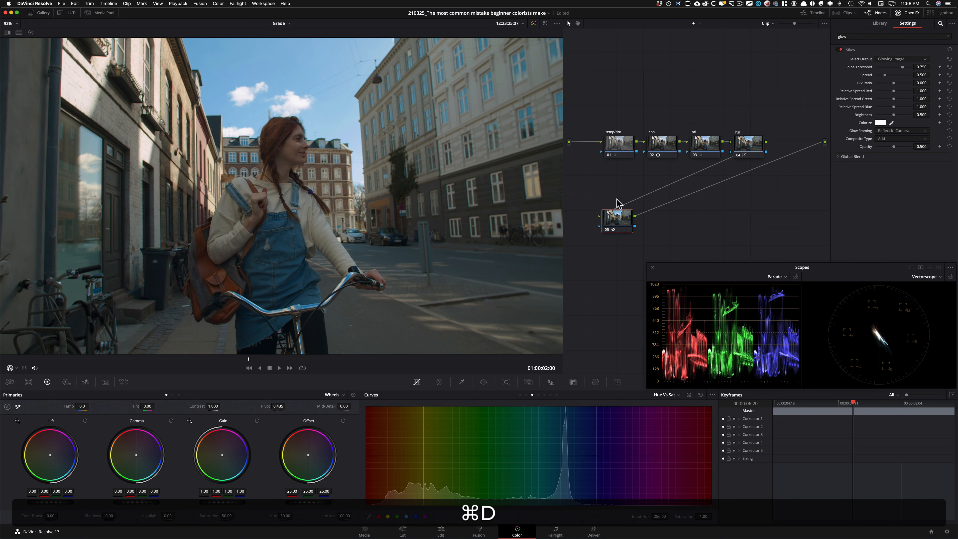
- Set the Glow effect's composite type to Softlight and its shine threshold and spread to 0
{"action": "left_click", "coordinate": [902, 139]}
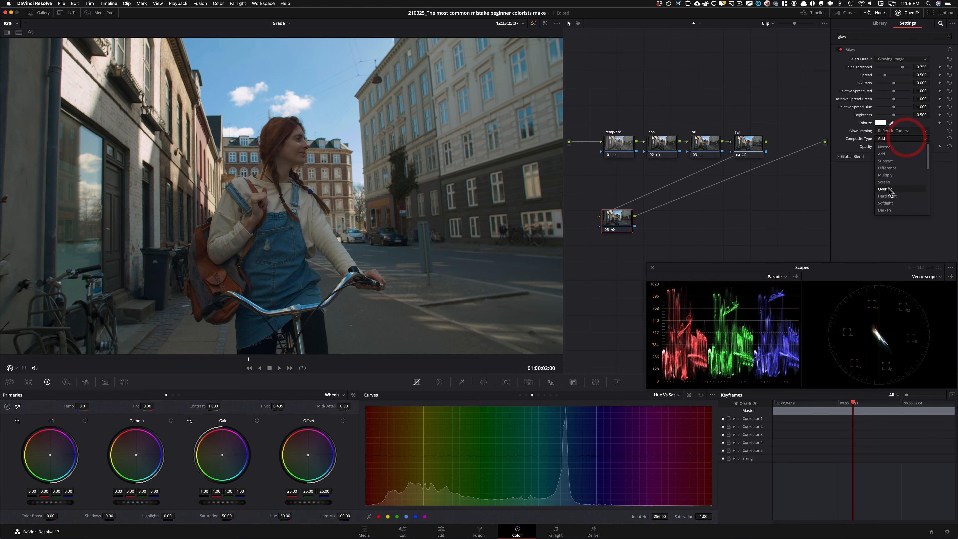
{"action": "left_click", "coordinate": [897, 204]}
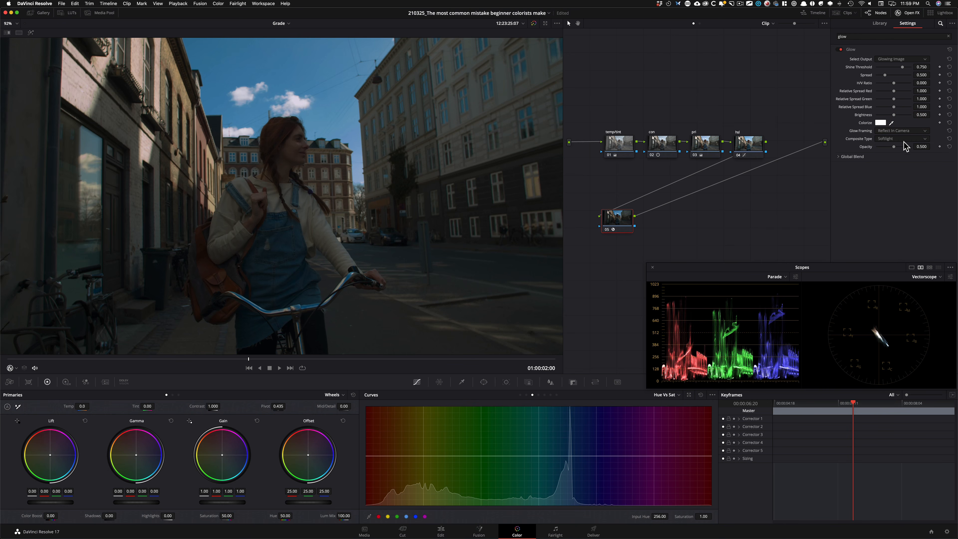
{"action": "left_click_drag", "start_coordinate": [902, 67], "coordinate": [664, 66]}
{"action": "left_click_drag", "start_coordinate": [885, 75], "coordinate": [607, 87]}
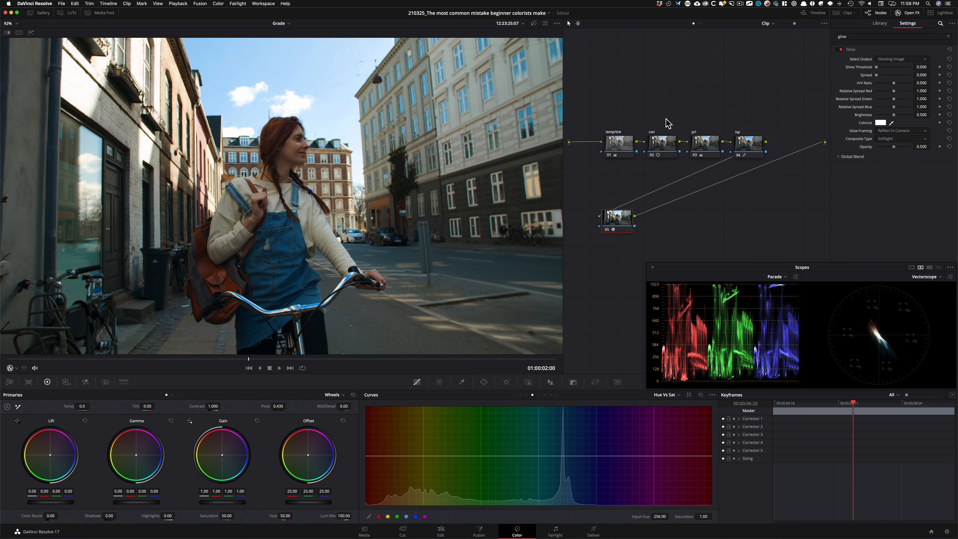
- Limit the glow with an HSL luminance qualifier, setting high to 61.6 and high softness to 17.1
{"action": "key", "text": "alt+shift+q"}
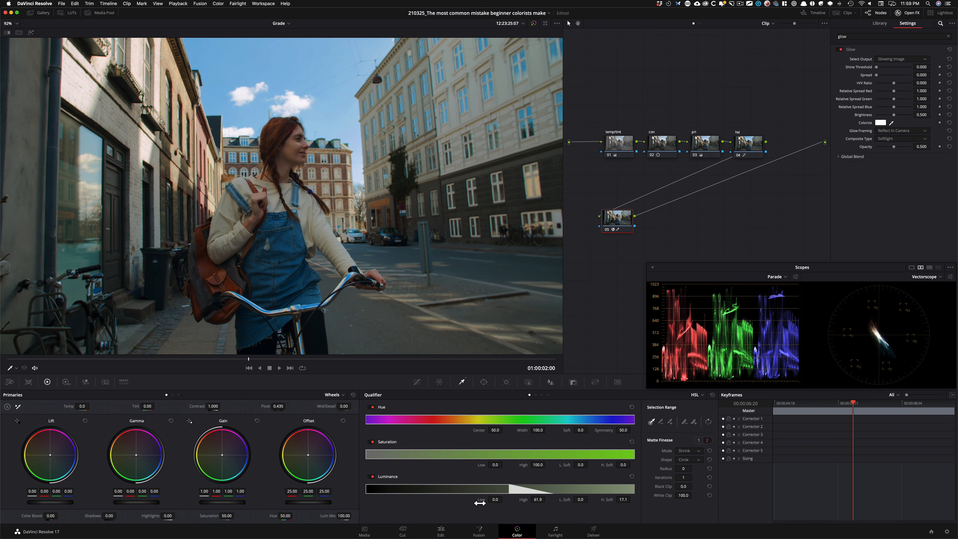
{"action": "left_click_drag", "start_coordinate": [480, 503], "coordinate": [480, 503]}
- Compare the shot with the Glow node disabled and enabled, and inspect its qualified luminance range in highlight view
{"action": "key", "text": "super+d"}
{"action": "key", "text": "super+d"}
{"action": "key", "text": "super+d"}
{"action": "key", "text": "super+d"}
{"action": "key", "text": "super+d"}
{"action": "key", "text": "super+d"}
{"action": "key", "text": "super+d"}
{"action": "key", "text": "super+d"}
{"action": "key", "text": "super+d"}
{"action": "key", "text": "super+d"}
{"action": "key", "text": "super+d"}
{"action": "key", "text": "super+d"}
{"action": "key", "text": "super+d"}
{"action": "key", "text": "super+d"}
{"action": "key", "text": "super+d"}
{"action": "key", "text": "super+d"}
{"action": "key", "text": "super+d"}
{"action": "key", "text": "super+d"}
{"action": "key", "text": "super+w"}
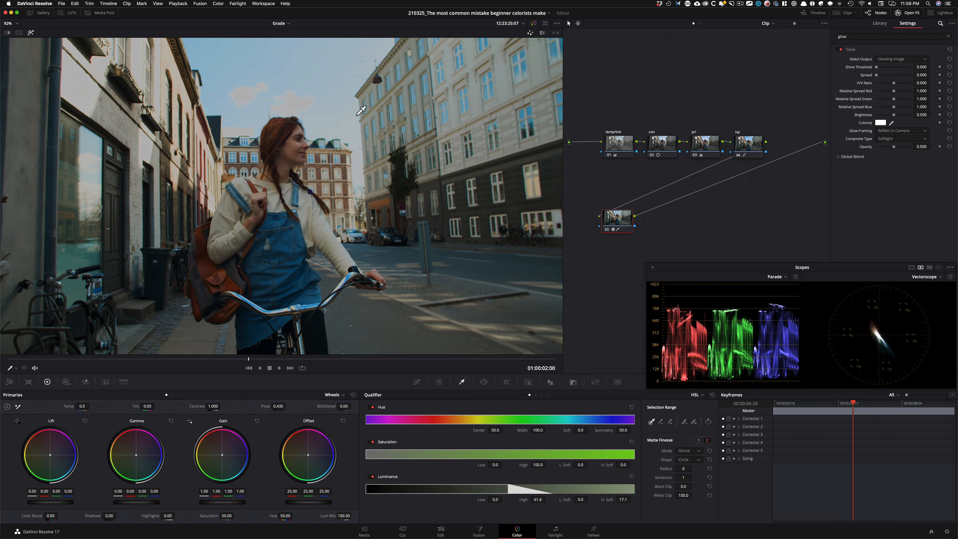
{"action": "key", "text": "shift+h"}
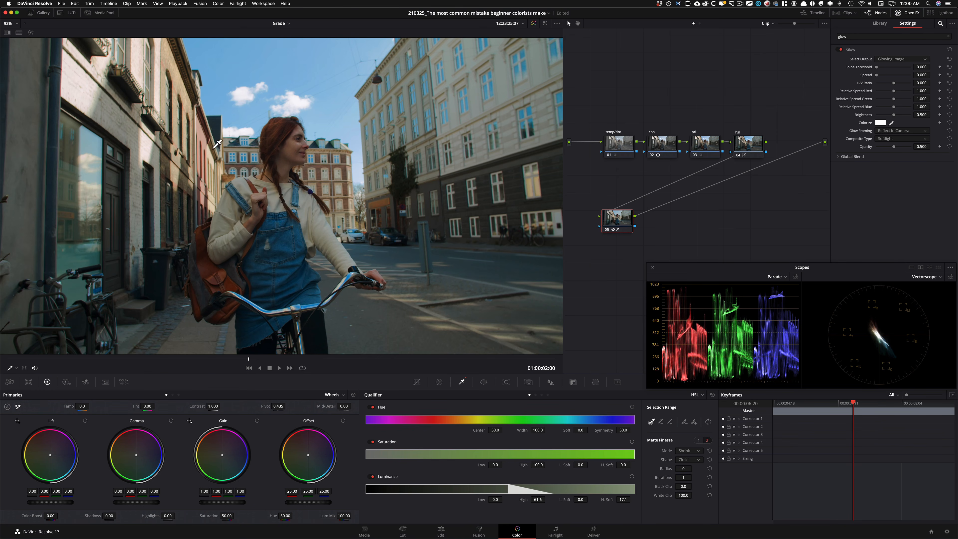
{"action": "key", "text": "super+d"}
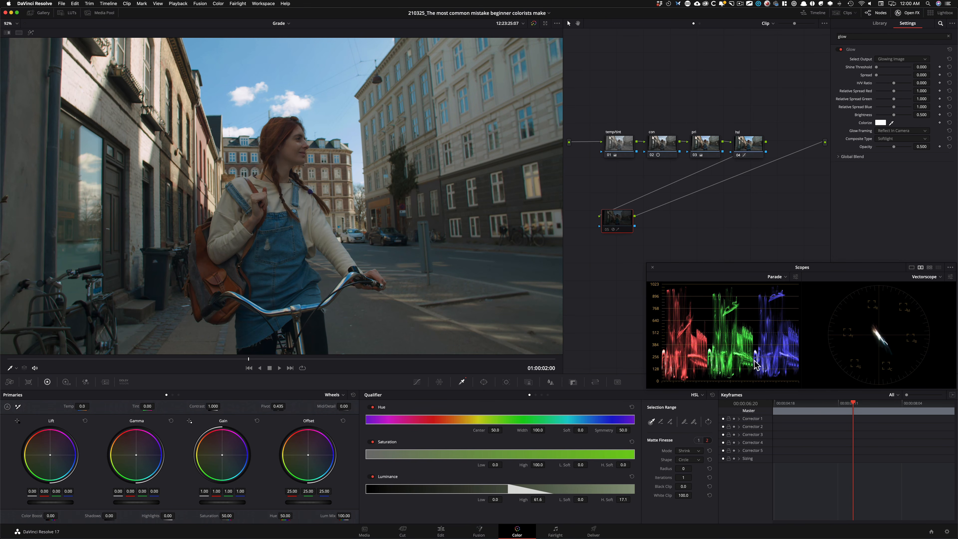
{"action": "key", "text": "super+d"}
{"action": "key", "text": "super+d"}
{"action": "key", "text": "super+d"}
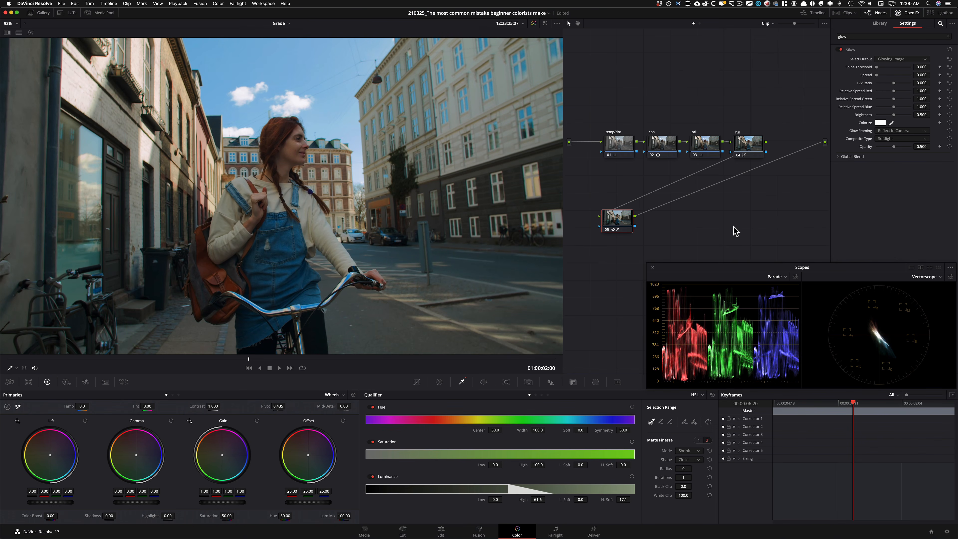
- Set the Glow effect's Global Blend to 0.645
{"action": "left_click", "coordinate": [838, 156]}
{"action": "left_click", "coordinate": [937, 14]}
{"action": "left_click", "coordinate": [937, 14]}
{"action": "left_click", "coordinate": [908, 13]}
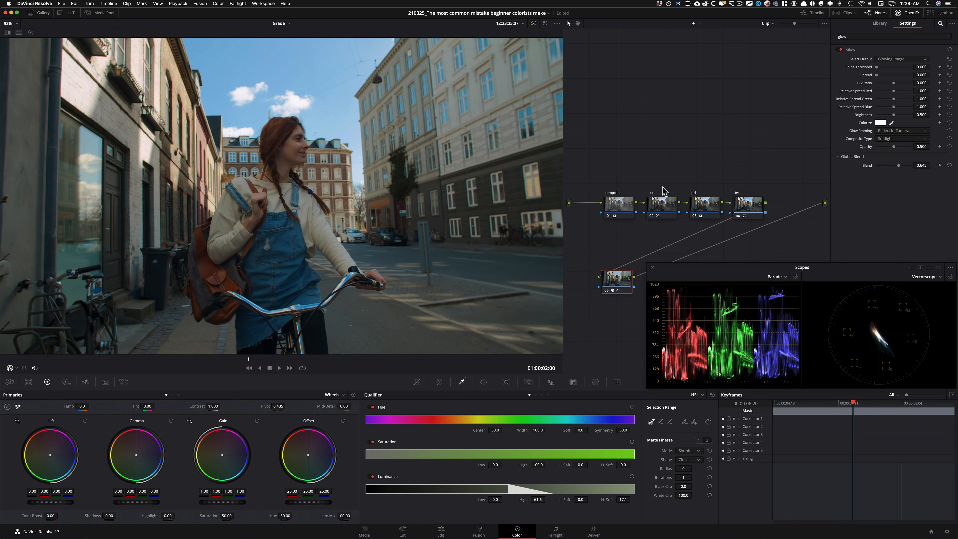
- Move the Glow effect's node closer beneath the temp/tint node and label it glow
{"action": "left_click_drag", "start_coordinate": [609, 286], "coordinate": [622, 257]}
{"action": "key", "text": "Tab"}
{"action": "type", "text": "glow"}
{"action": "key", "text": "Return"}
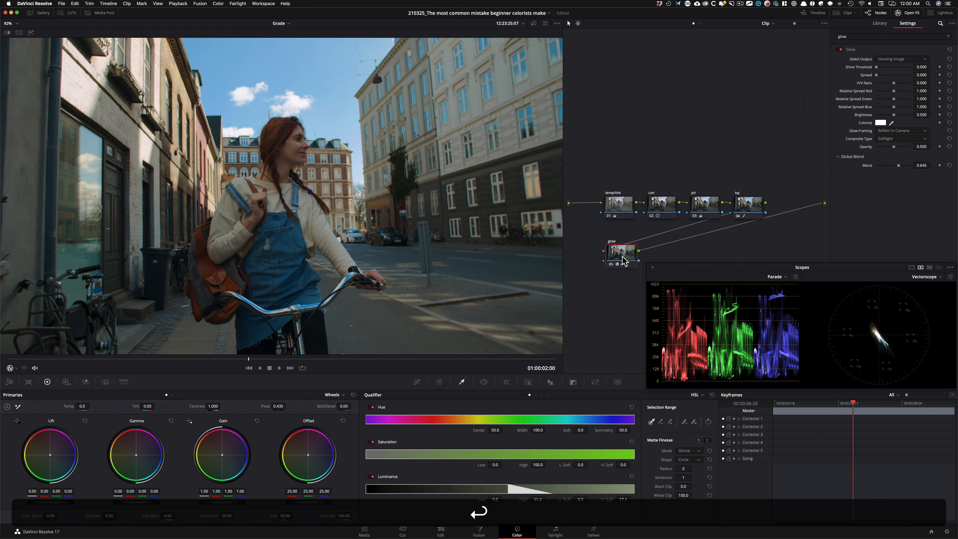
- Add a serial node after the glow node and apply the Film Grain effect to it
{"action": "key", "text": "alt+s"}
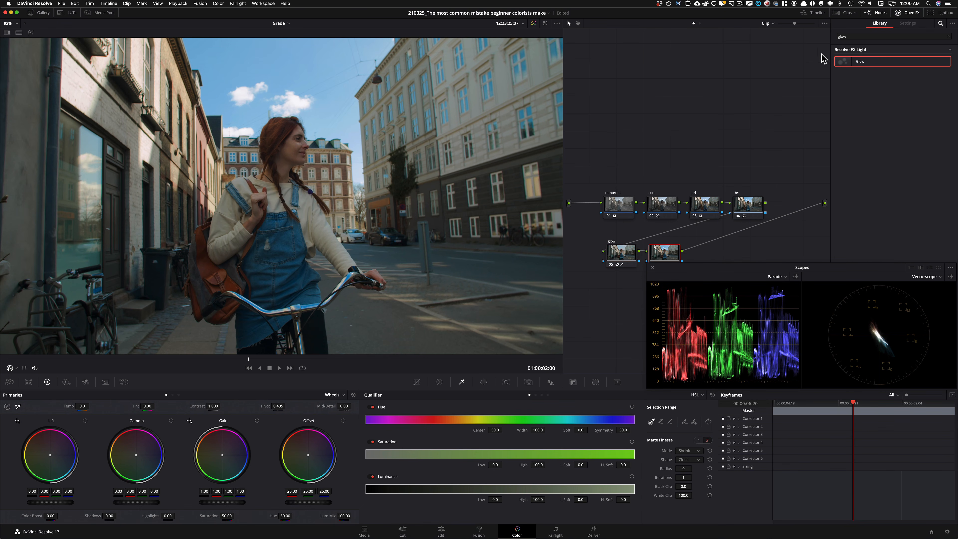
{"action": "left_click", "coordinate": [864, 36]}
{"action": "key", "text": "super+a"}
{"action": "type", "text": "grai"}
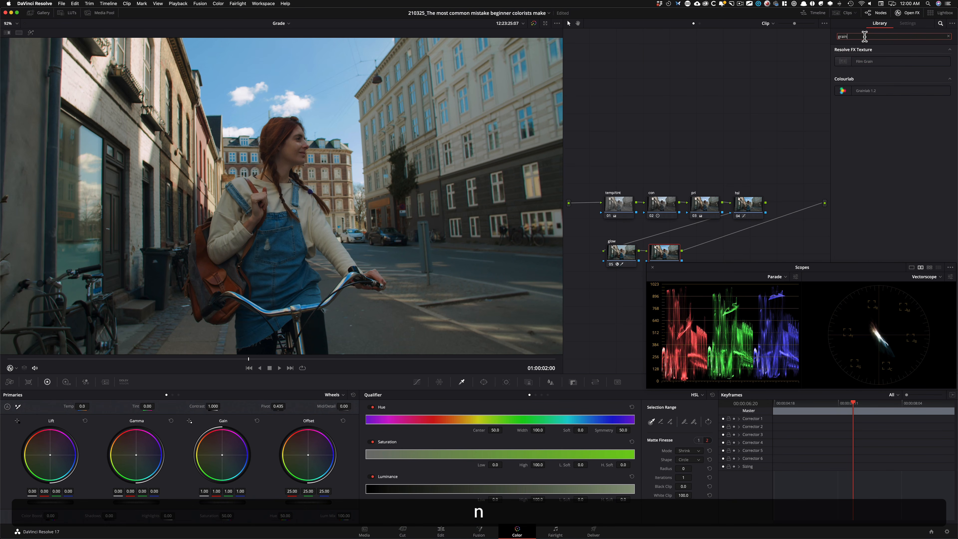
{"action": "left_click_drag", "start_coordinate": [853, 62], "coordinate": [675, 249]}
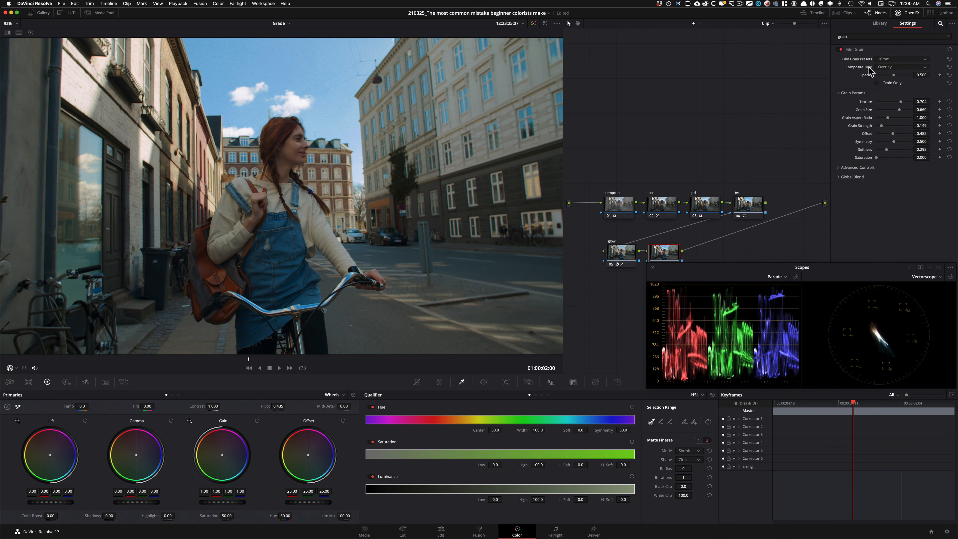
- Label the Film Grain node grain
{"action": "key", "text": "Tab"}
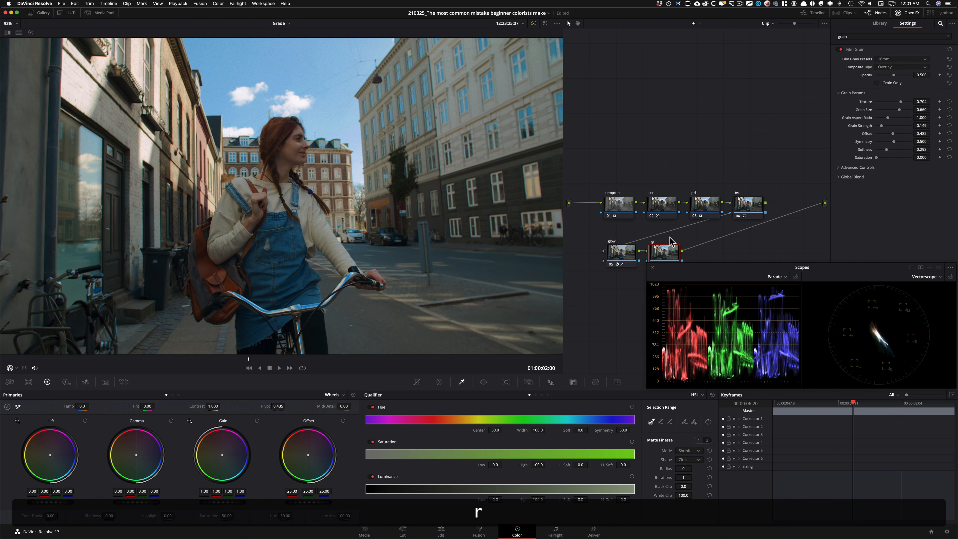
{"action": "type", "text": "grain"}
{"action": "key", "text": "Return"}
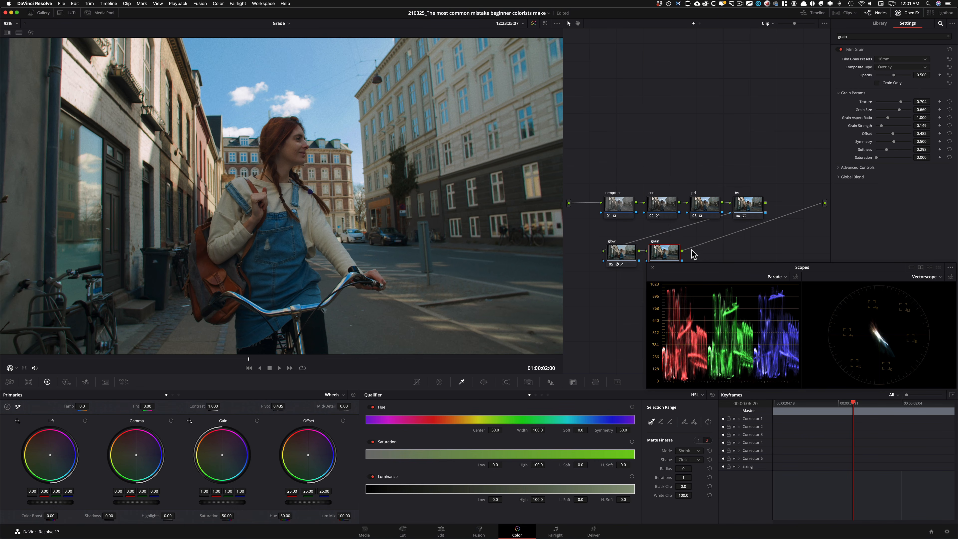
- Arrange the node graph in two aligned rows, with the glow and grain nodes beneath the four grading nodes
{"action": "left_click", "coordinate": [621, 252]}
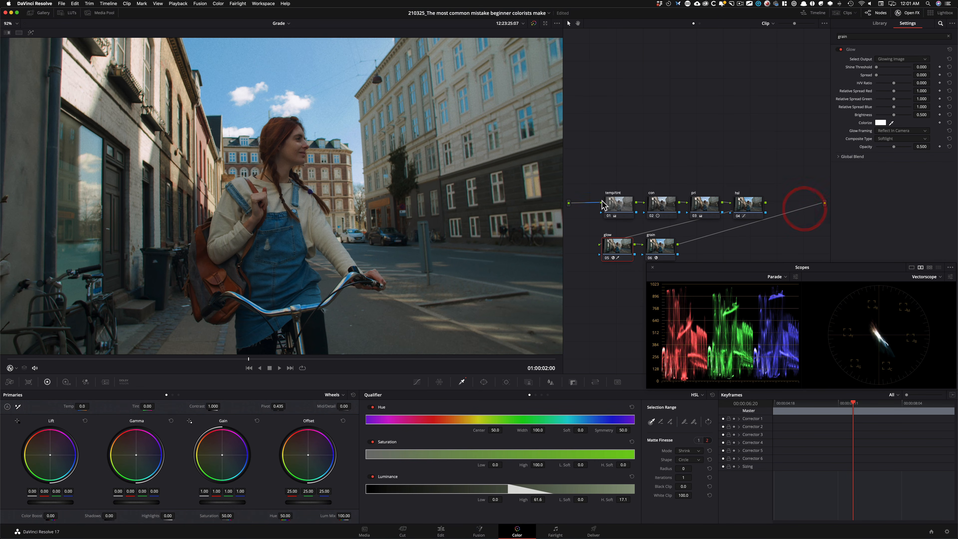
{"action": "left_click", "coordinate": [621, 205]}
{"action": "left_click_drag", "start_coordinate": [616, 210], "coordinate": [614, 163]}
{"action": "left_click_drag", "start_coordinate": [683, 265], "coordinate": [611, 211]}
{"action": "left_click", "coordinate": [660, 94]}
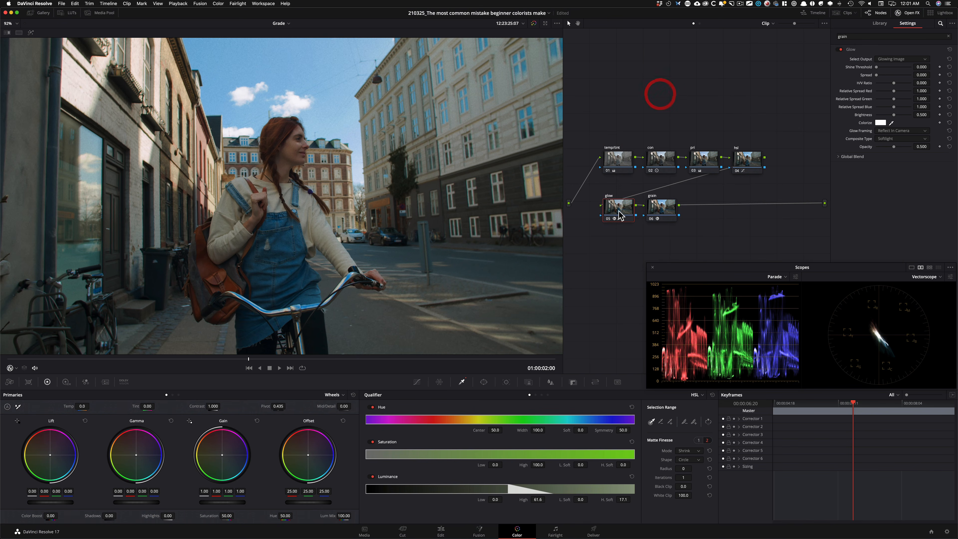
{"action": "left_click", "coordinate": [678, 97]}
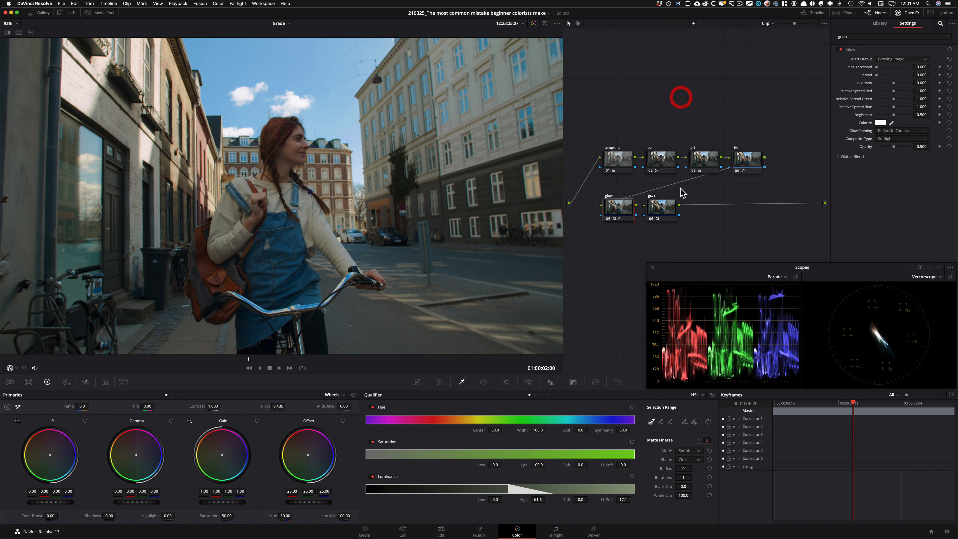
- Switch to the beginner grade version, scrub through the shot, and close the effects library to reveal its whole node chain
{"action": "left_click", "coordinate": [665, 207]}
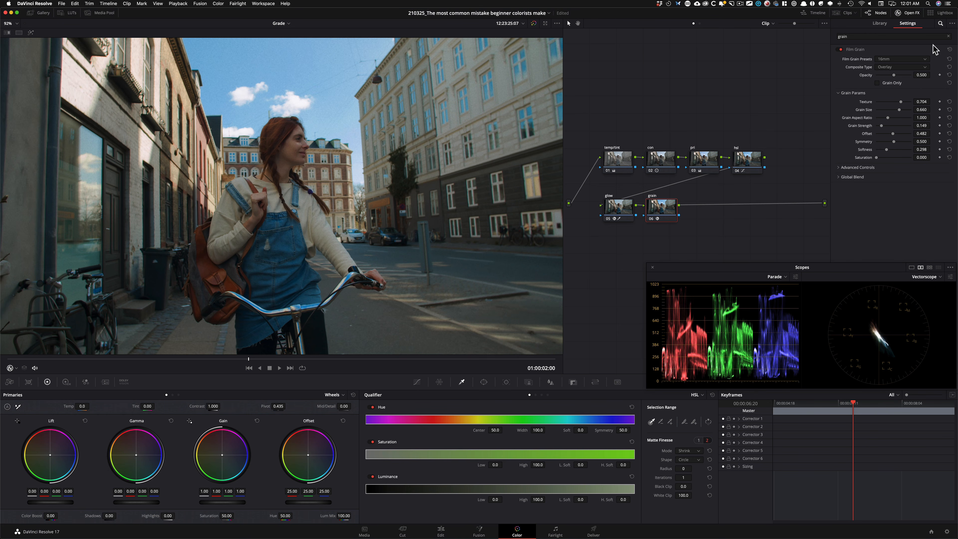
{"action": "key", "text": "super+y"}
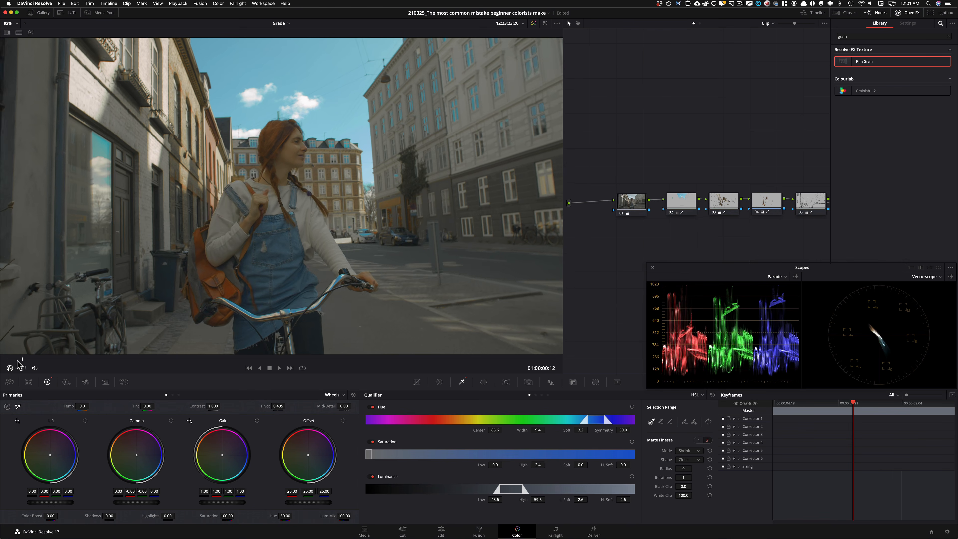
{"action": "left_click_drag", "start_coordinate": [191, 365], "coordinate": [266, 371]}
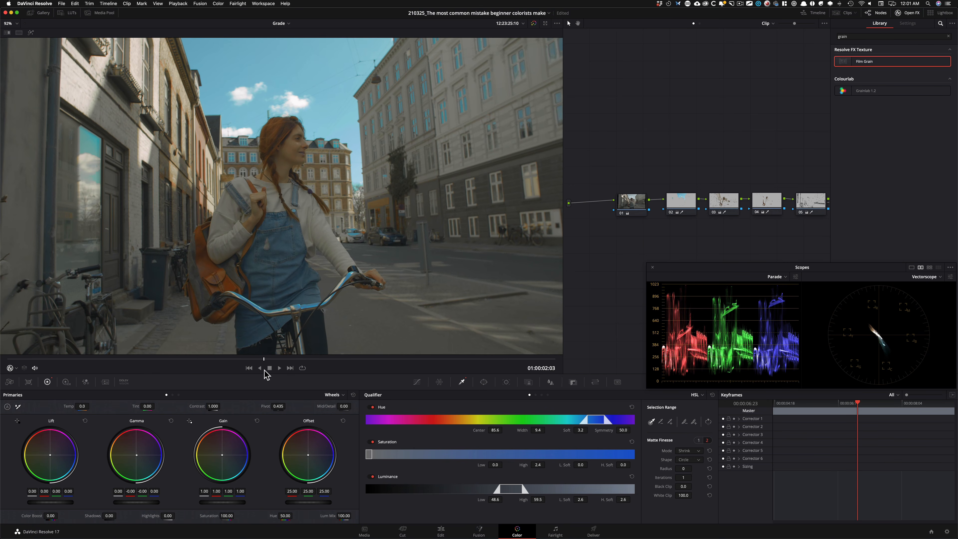
{"action": "left_click", "coordinate": [247, 369]}
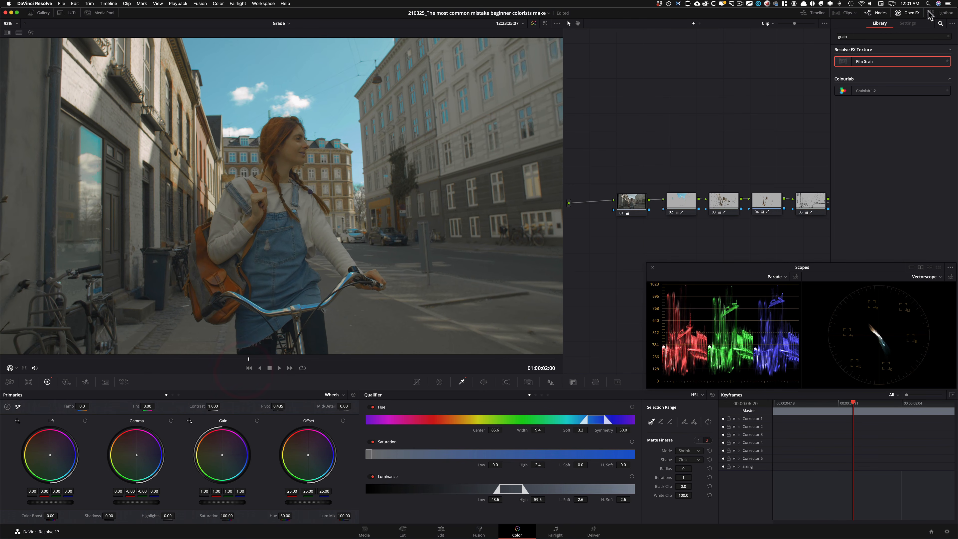
{"action": "key", "text": "alt+s"}
{"action": "left_click", "coordinate": [910, 12]}
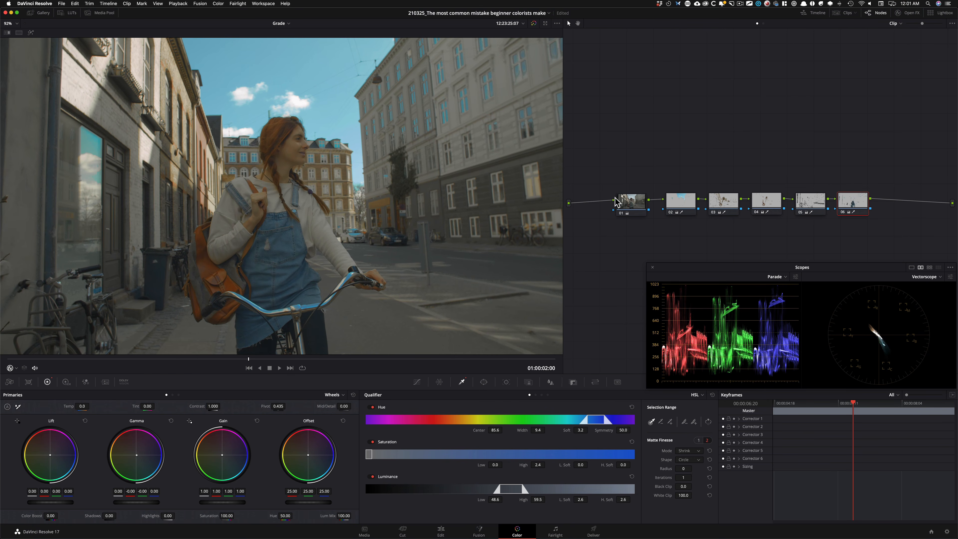
- Play the shot with the beginner grade and return the playhead to 01:00:02:00
{"action": "key", "text": "space"}
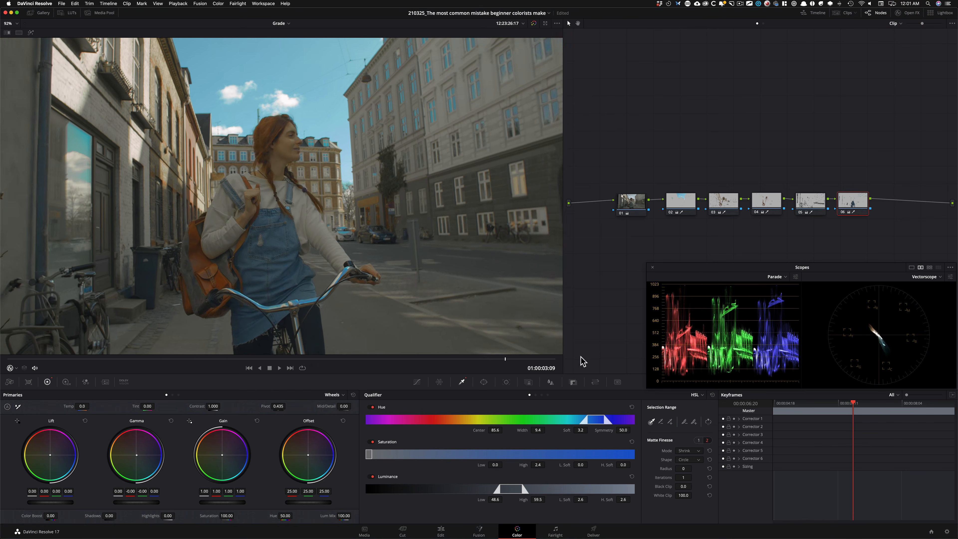
{"action": "left_click", "coordinate": [248, 369]}
{"action": "left_click", "coordinate": [249, 368]}
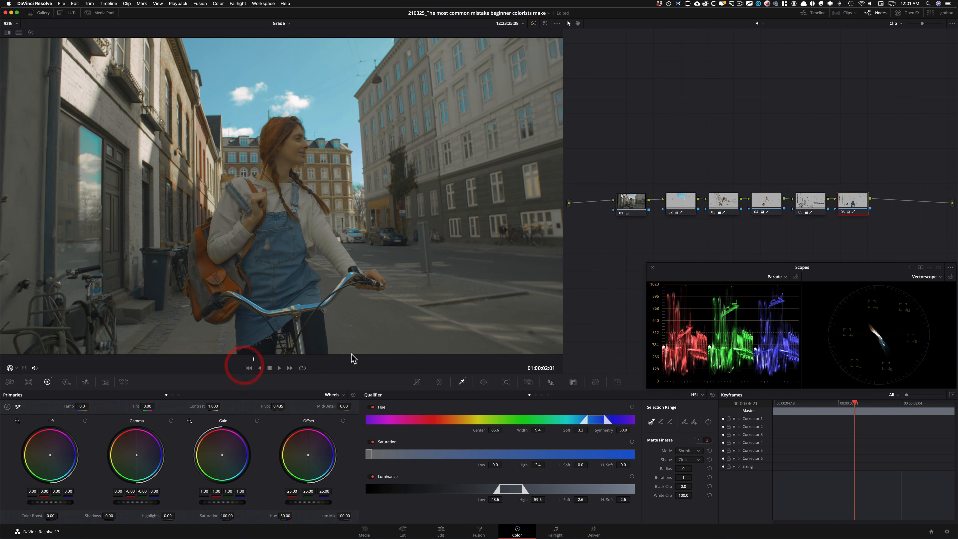
{"action": "key", "text": "Left"}
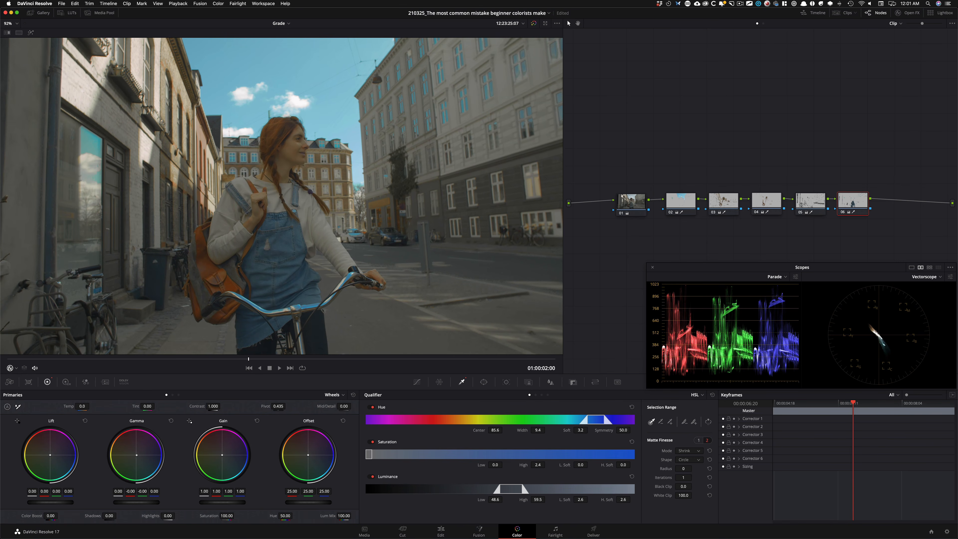
- Flip between the two grade versions and play the shot with the clean regrade
{"action": "key", "text": "super+n"}
{"action": "key", "text": "super+b"}
{"action": "key", "text": "super+n"}
{"action": "key", "text": "space"}
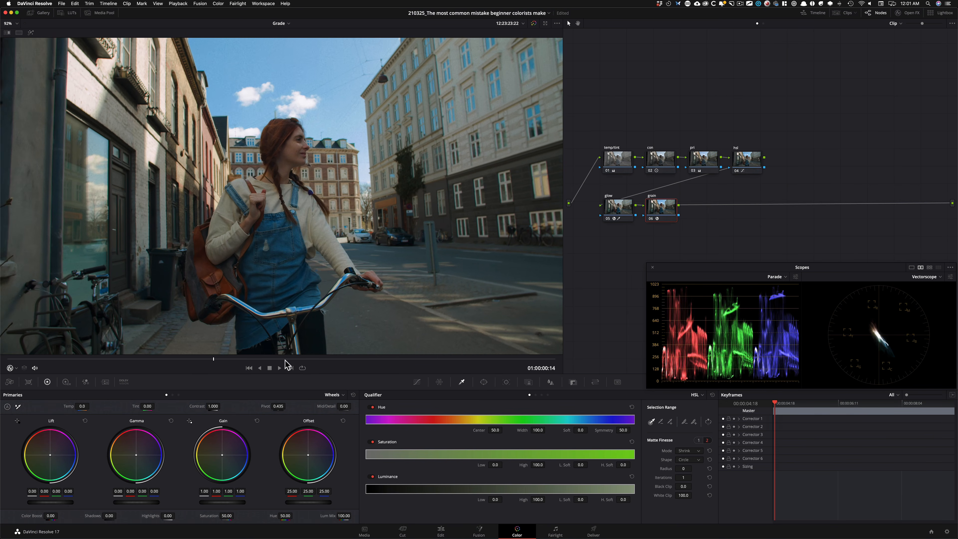
- Scrub through the clean regrade and park the playhead at 01:00:02:00
{"action": "mouse_move", "coordinate": [229, 358]}
{"action": "left_mouse_down"}
{"action": "mouse_move", "coordinate": [246, 357]}
{"action": "mouse_move", "coordinate": [218, 358]}
{"action": "left_mouse_up"}
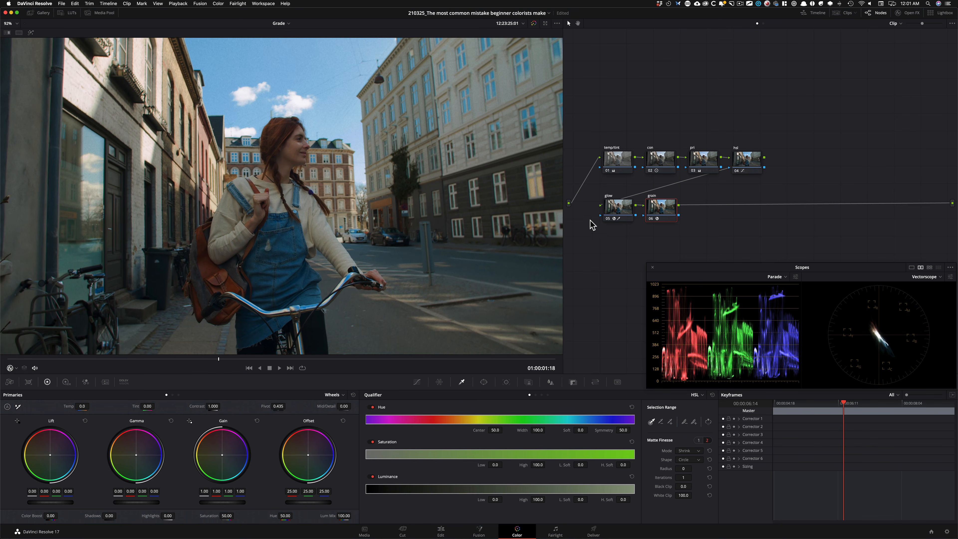
{"action": "left_click_drag", "start_coordinate": [217, 359], "coordinate": [254, 362]}
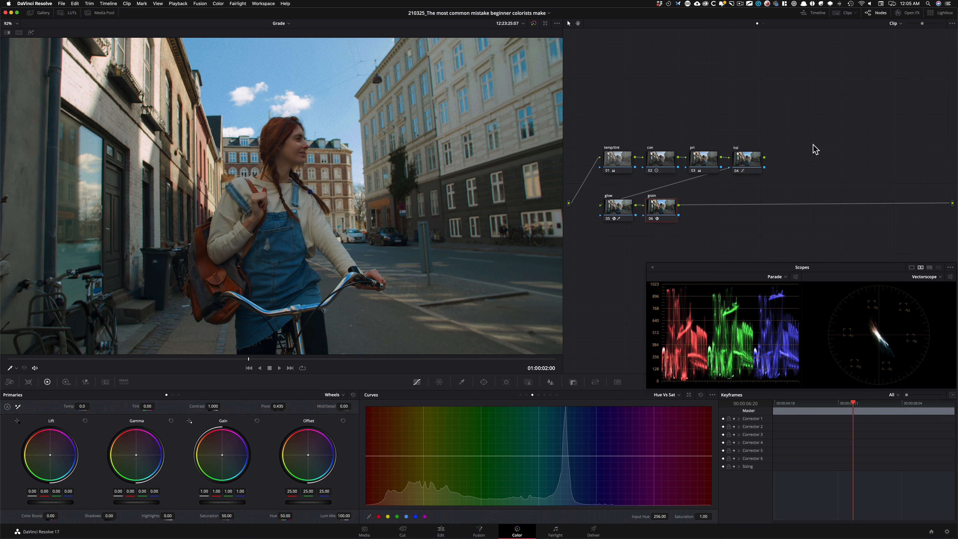
- Select all six nodes in the graph and disable them together
{"action": "left_click_drag", "start_coordinate": [593, 116], "coordinate": [801, 235]}
{"action": "left_click", "coordinate": [845, 116]}
{"action": "left_click_drag", "start_coordinate": [591, 120], "coordinate": [818, 233]}
{"action": "left_click", "coordinate": [669, 238]}
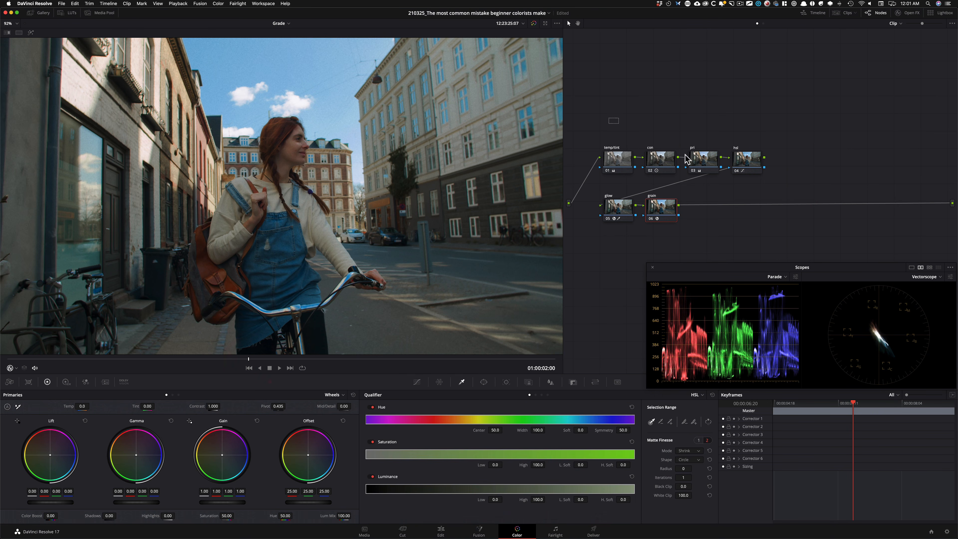
{"action": "left_click", "coordinate": [847, 241]}
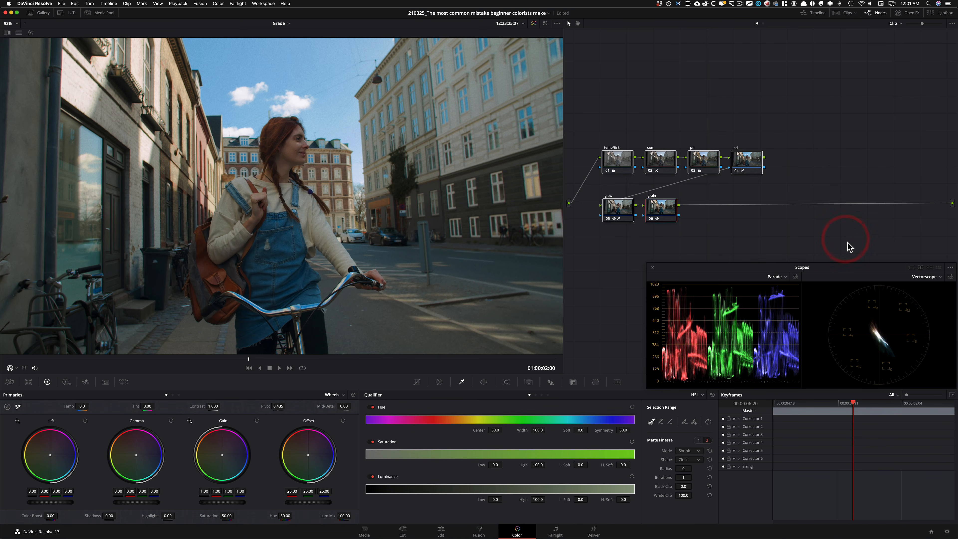
{"action": "key", "text": "shift+d"}
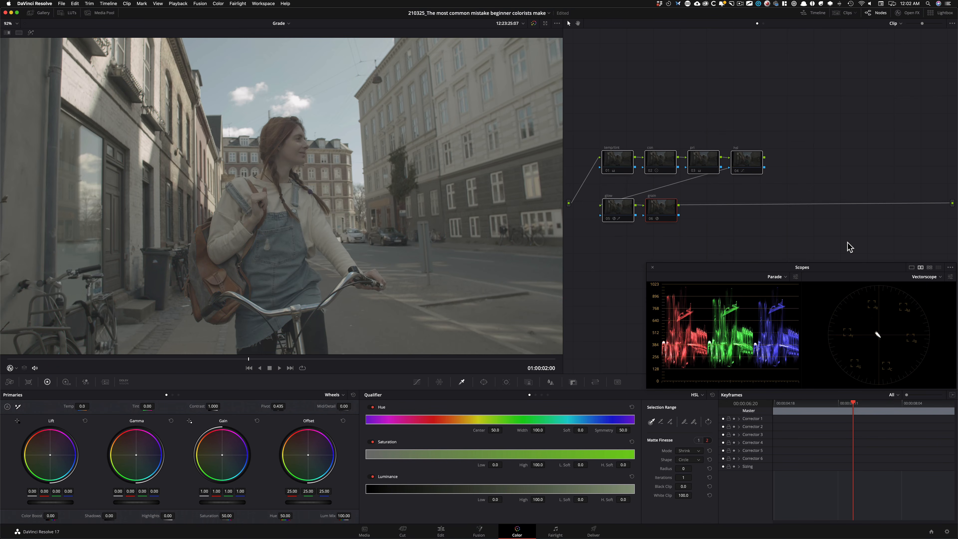
- Enable the con and pri nodes, switching them off and on to compare their effect
{"action": "key", "text": "shift+apostrophe"}
{"action": "key", "text": "shift+apostrophe"}
{"action": "left_click", "coordinate": [757, 81]}
{"action": "key", "text": "super+d"}
{"action": "key", "text": "super+d"}
{"action": "key", "text": "super+d"}
{"action": "key", "text": "shift+apostrophe"}
{"action": "key", "text": "super+d"}
{"action": "key", "text": "super+d"}
{"action": "key", "text": "super+d"}
{"action": "key", "text": "super+d"}
{"action": "key", "text": "super+d"}
{"action": "key", "text": "super+d"}
{"action": "key", "text": "super+d"}
{"action": "key", "text": "super+d"}
{"action": "key", "text": "super+d"}
{"action": "key", "text": "super+d"}
{"action": "key", "text": "super+d"}
{"action": "key", "text": "super+d"}
{"action": "key", "text": "super+d"}
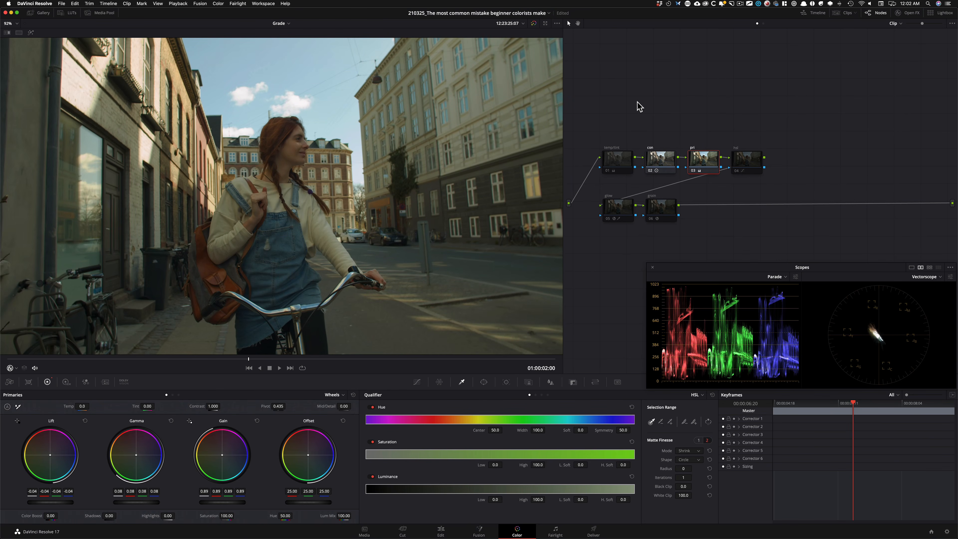
- Go back to the temp/tint node and enable it, toggling it to compare the colour balance
{"action": "key", "text": "shift+semicolon"}
{"action": "key", "text": "shift+semicolon"}
{"action": "key", "text": "super+d"}
{"action": "key", "text": "super+d"}
{"action": "key", "text": "super+d"}
{"action": "key", "text": "super+d"}
{"action": "key", "text": "super+d"}
{"action": "key", "text": "super+d"}
{"action": "key", "text": "super+d"}
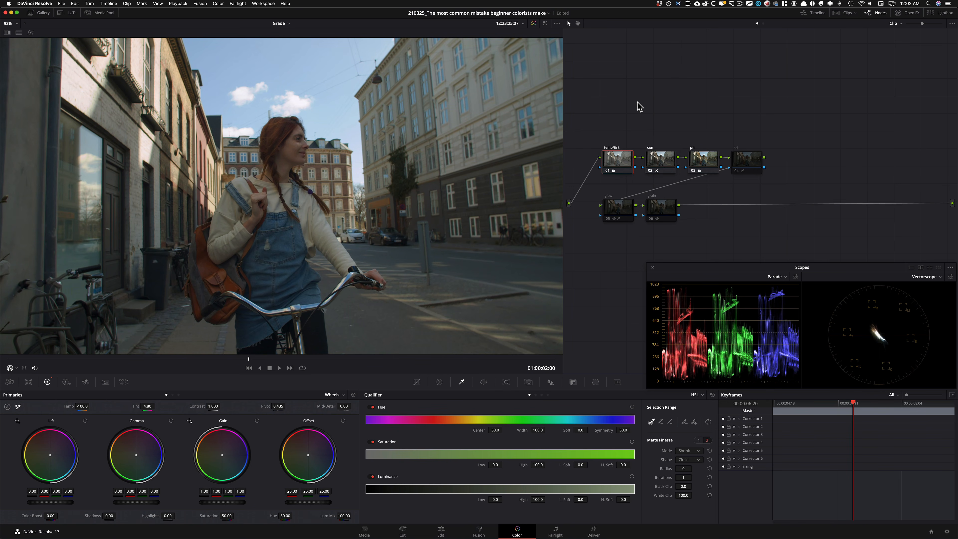
{"action": "key", "text": "super+d"}
{"action": "key", "text": "super+d"}
{"action": "key", "text": "super+d"}
{"action": "key", "text": "super+d"}
- Move to the hue node and enable it, toggling it repeatedly to compare the saturation change
{"action": "key", "text": "super+semicolon"}
{"action": "key", "text": "super+semicolon"}
{"action": "key", "text": "super+semicolon"}
{"action": "key", "text": "super+d"}
{"action": "key", "text": "super+d"}
{"action": "key", "text": "super+d"}
{"action": "key", "text": "super+d"}
{"action": "key", "text": "super+d"}
{"action": "key", "text": "super+d"}
{"action": "key", "text": "super+d"}
{"action": "key", "text": "super+d"}
{"action": "key", "text": "super+d"}
{"action": "key", "text": "super+d"}
{"action": "key", "text": "super+d"}
{"action": "key", "text": "super+d"}
{"action": "key", "text": "super+d"}
{"action": "key", "text": "super+d"}
{"action": "key", "text": "super+d"}
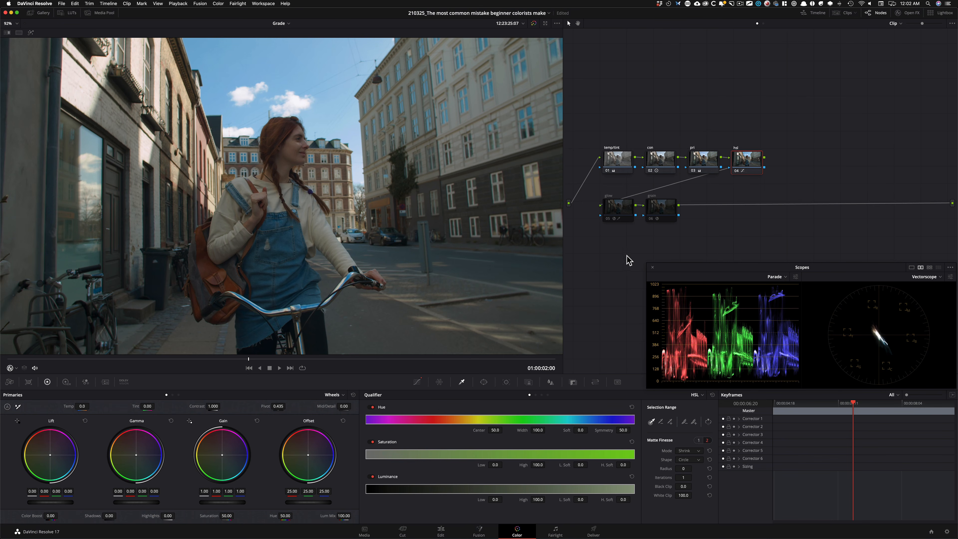
- Show the hue node's Hue Vs Sat curve and examine the denim overalls and handlebar area in the image
{"action": "left_click", "coordinate": [417, 382]}
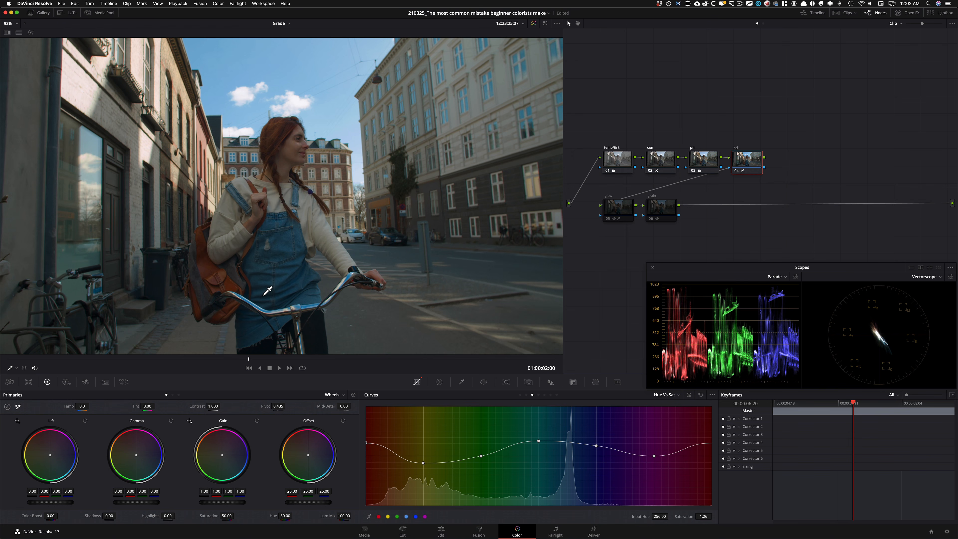
{"action": "left_click_drag", "start_coordinate": [265, 294], "coordinate": [266, 295]}
{"action": "left_click_drag", "start_coordinate": [329, 290], "coordinate": [330, 285]}
- Move to the glow node and enable it, toggling it to compare the image with and without glow
{"action": "key", "text": "alt+apostrophe"}
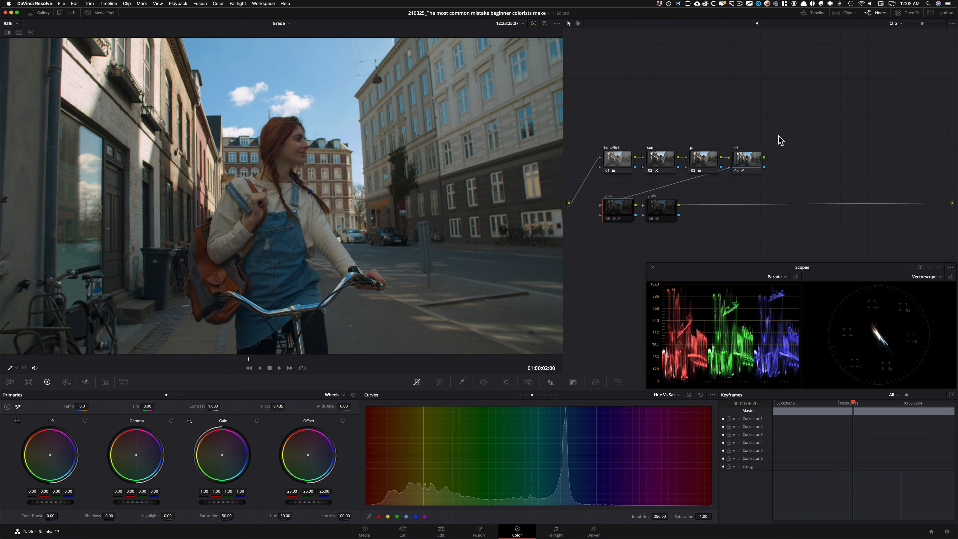
{"action": "key", "text": "super+d"}
{"action": "key", "text": "super+d"}
{"action": "key", "text": "super+d"}
{"action": "key", "text": "super+d"}
{"action": "key", "text": "super+d"}
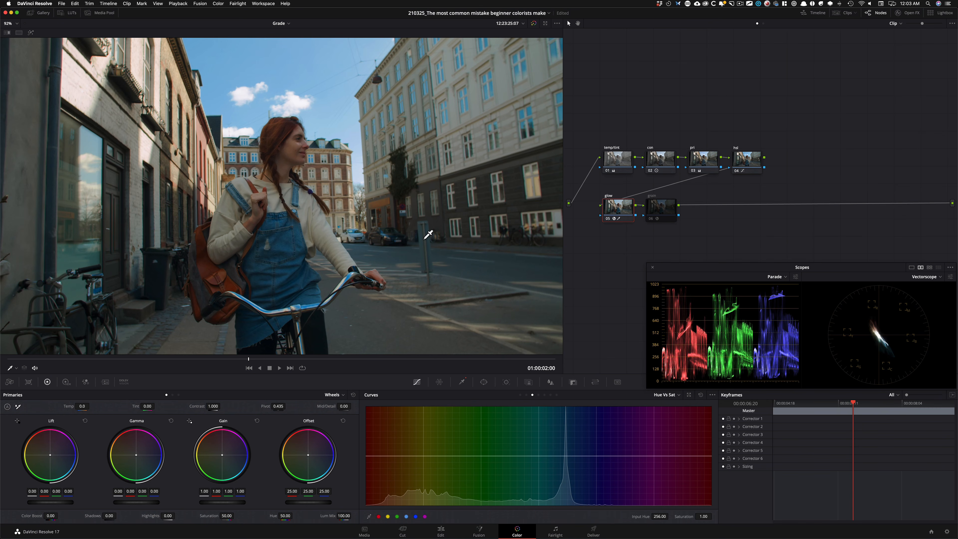
{"action": "key", "text": "super+d"}
{"action": "key", "text": "super+d"}
{"action": "key", "text": "super+d"}
{"action": "key", "text": "super+d"}
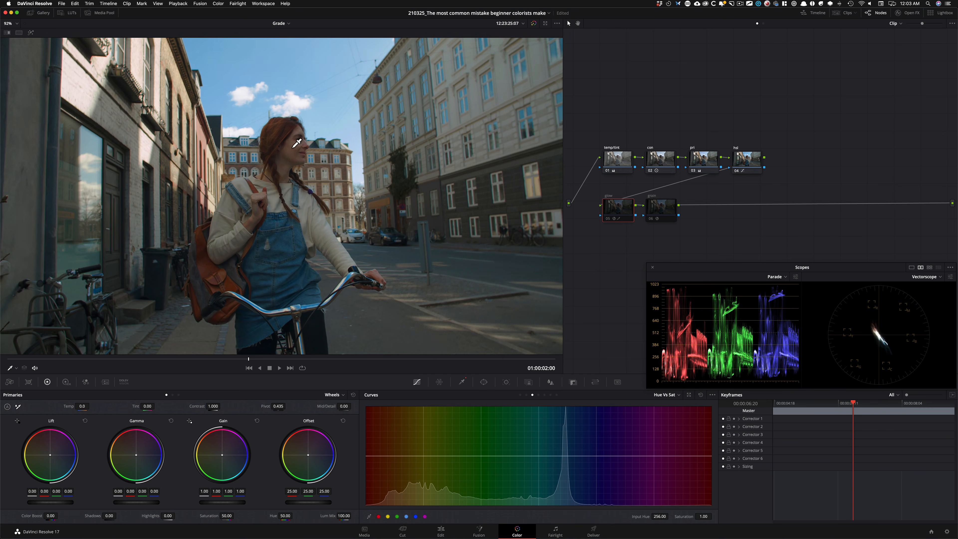
{"action": "key", "text": "super+d"}
{"action": "key", "text": "super+d"}
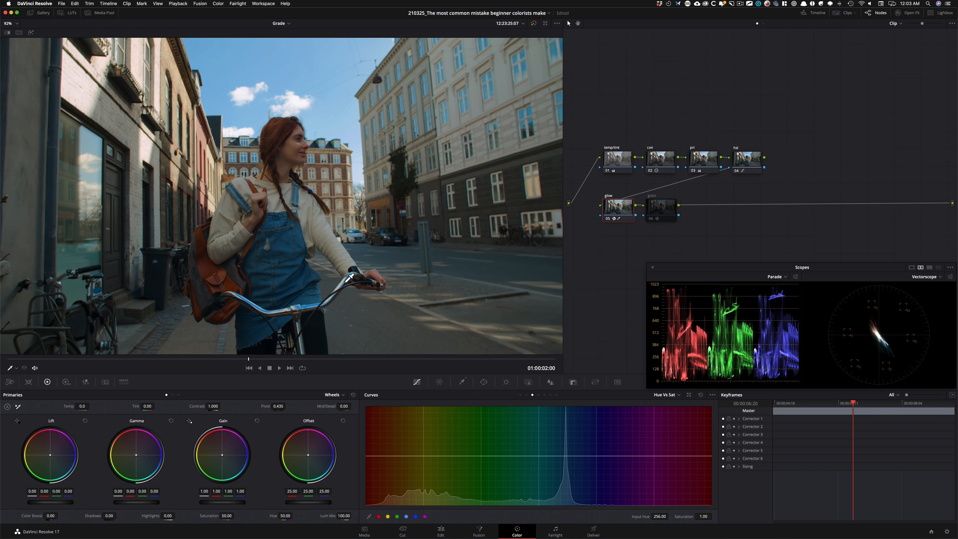
- Flip the glow node off and on again, and enable the grain node
{"action": "key", "text": "super+d"}
{"action": "key", "text": "super+d"}
{"action": "key", "text": "super+d"}
{"action": "key", "text": "super+d"}
{"action": "key", "text": "super+d"}
{"action": "key", "text": "super+d"}
{"action": "key", "text": "super+d"}
{"action": "key", "text": "super+d"}
{"action": "key", "text": "shift+apostrophe"}
{"action": "key", "text": "super+d"}
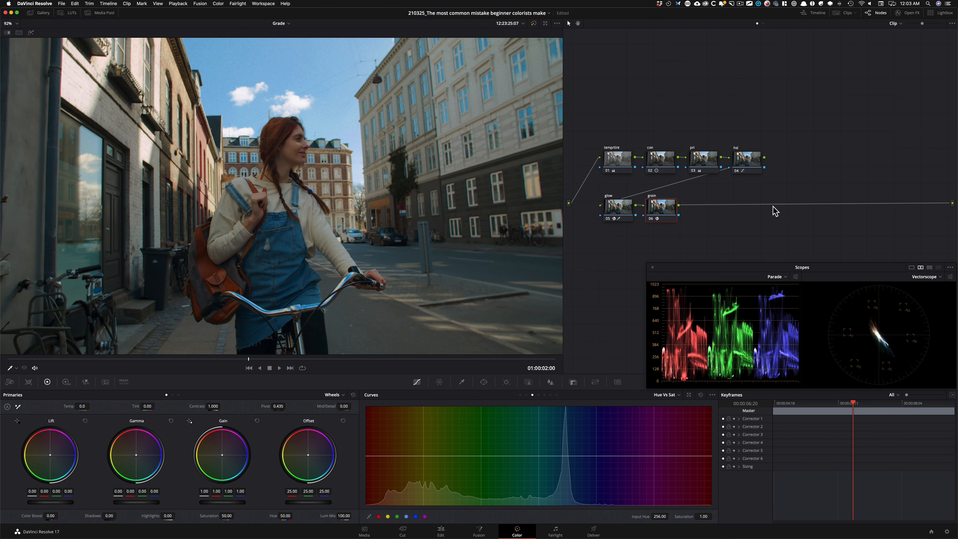
- View the shot full screen and toggle the grade bypass to compare the original with the finished regrade
{"action": "key", "text": "shift+f"}
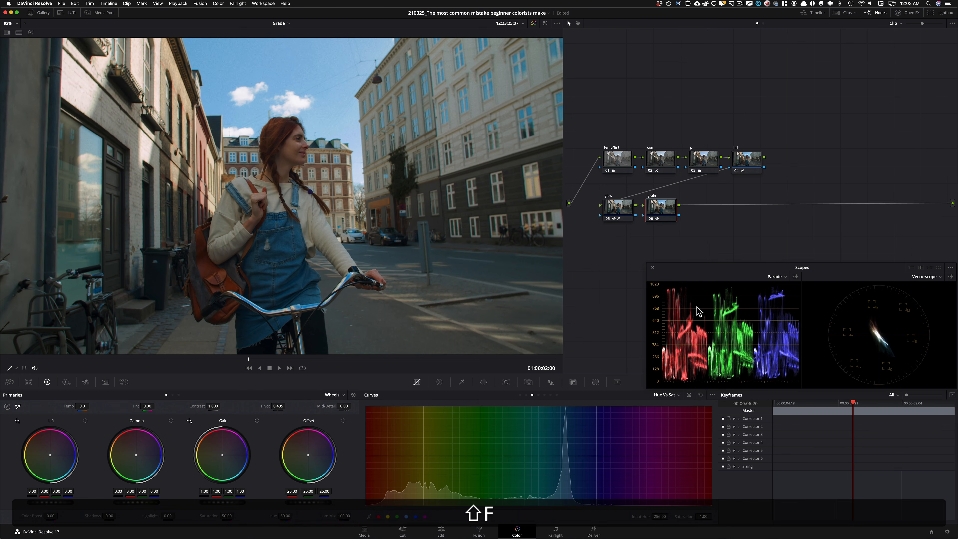
{"action": "key", "text": "shift+f"}
{"action": "key", "text": "shift+d"}
{"action": "key", "text": "shift+d"}
{"action": "key", "text": "shift+d"}
{"action": "key", "text": "shift+d"}
{"action": "key", "text": "shift+d"}
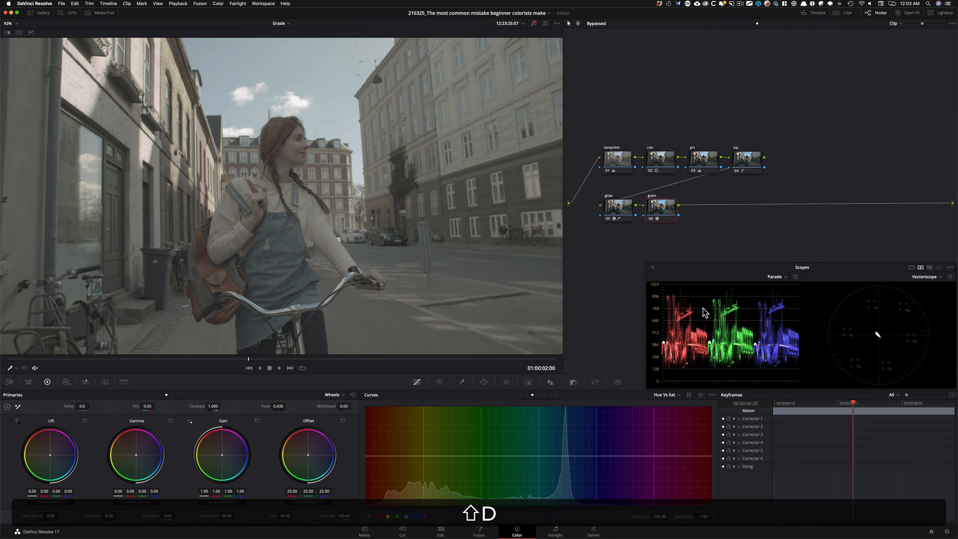
{"action": "key", "text": "shift+d"}
{"action": "key", "text": "shift+d"}
{"action": "key", "text": "shift+d"}
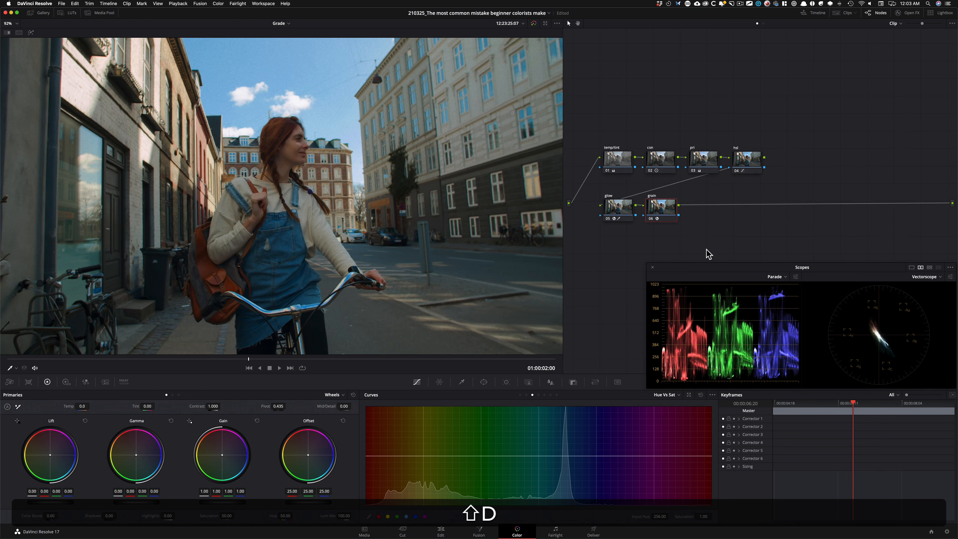